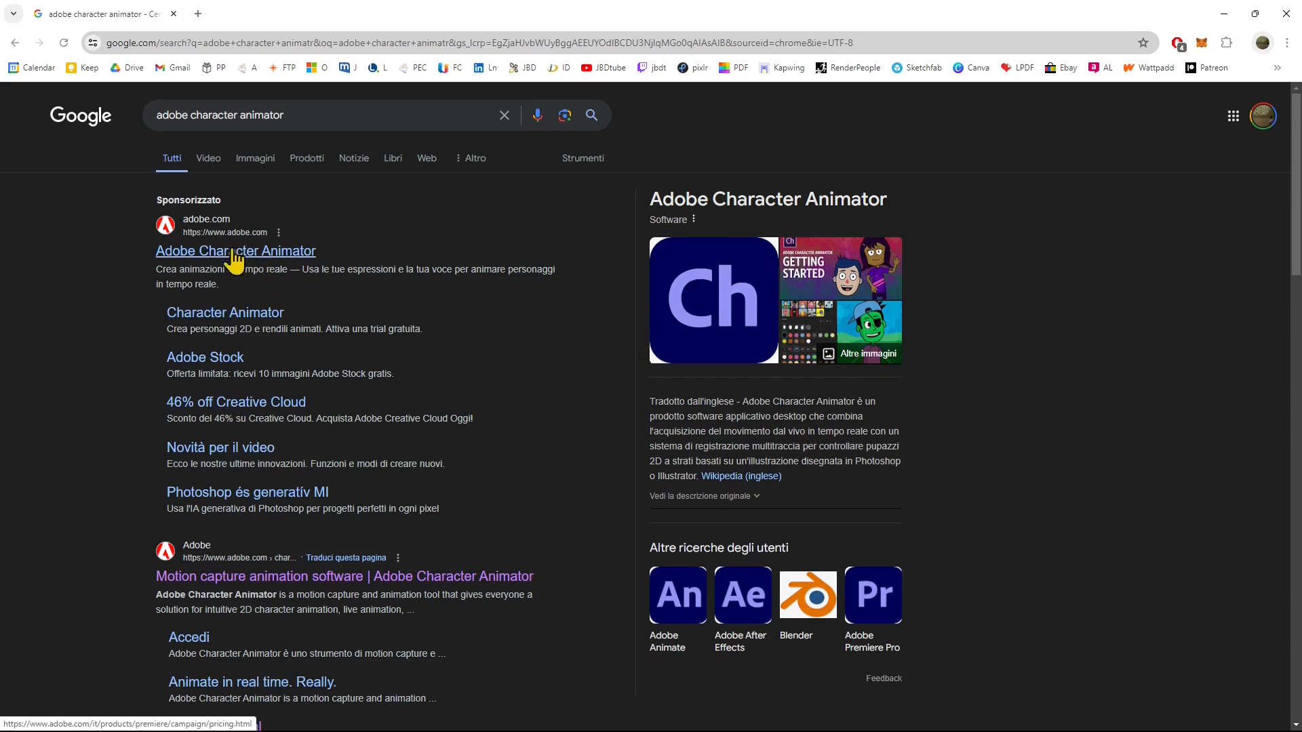
Open Adobe's Character Animator product page from the search results and dismiss the regional site prompt
{"action": "scroll", "coordinate": [260, 371], "scroll_direction": "down", "scroll_amount": 1}
{"action": "scroll", "coordinate": [259, 370], "scroll_direction": "down", "scroll_amount": 1}
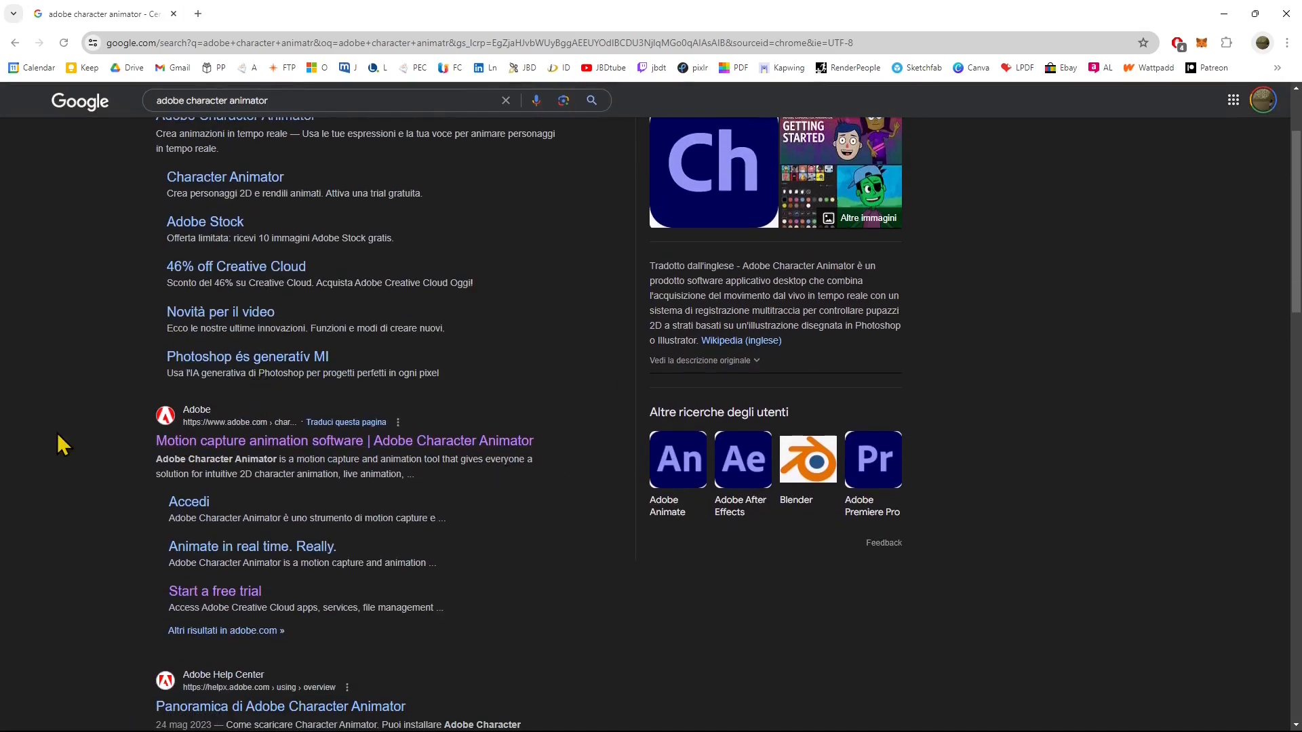
{"action": "left_click", "coordinate": [242, 442]}
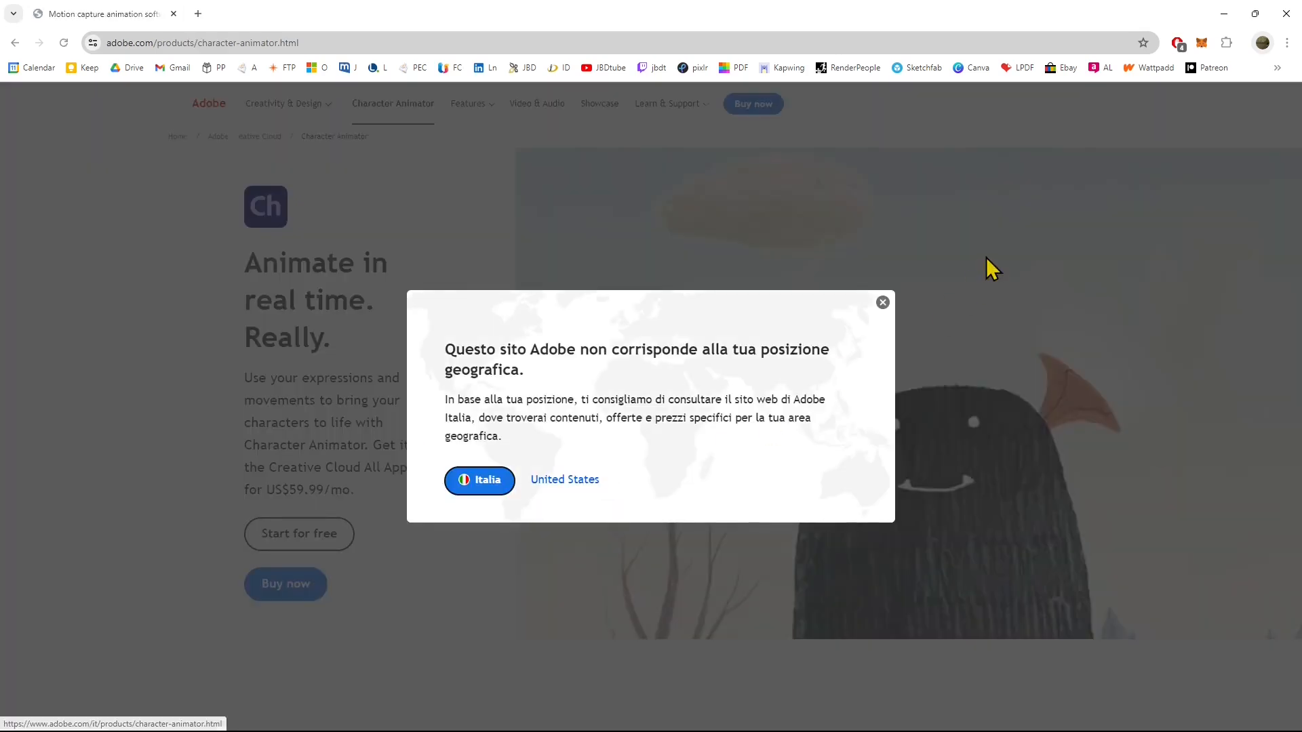
{"action": "left_click", "coordinate": [883, 303]}
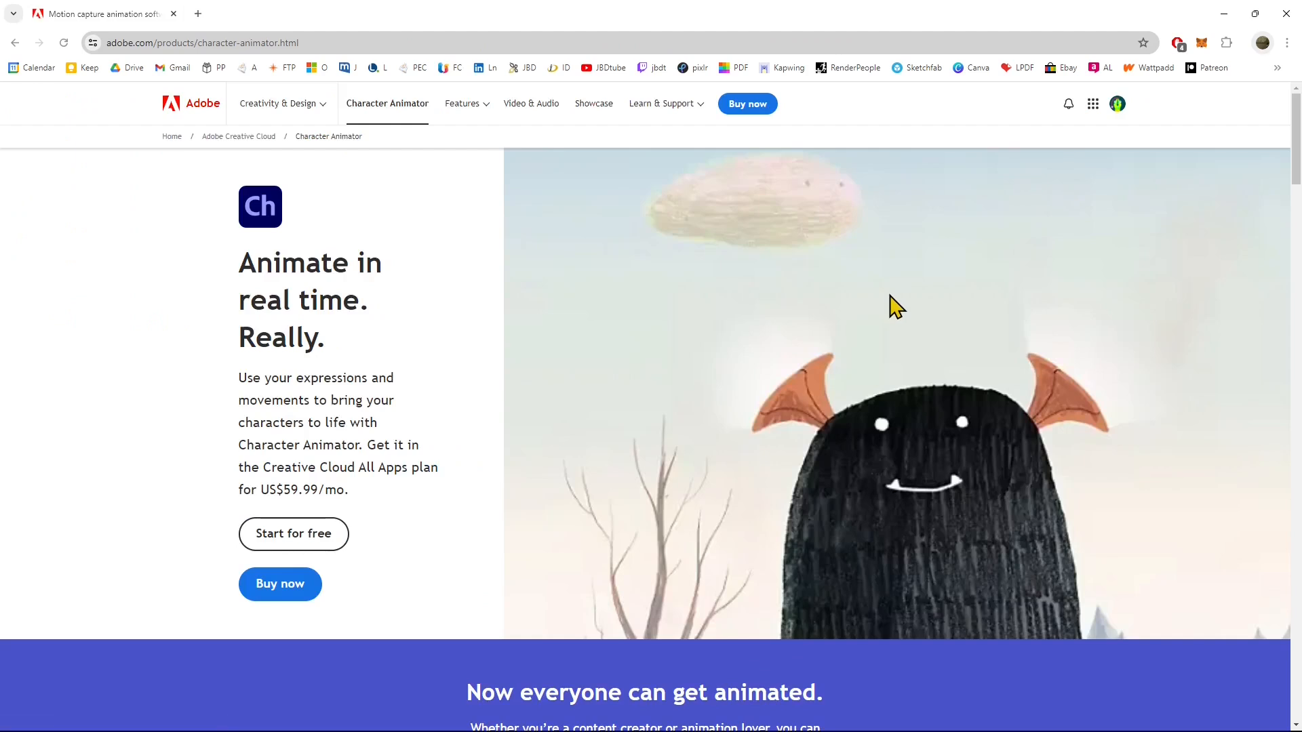
Start the free Character Animator download and allow it to open in the Creative Cloud Desktop App
{"action": "scroll", "coordinate": [791, 380], "scroll_direction": "down", "scroll_amount": 2}
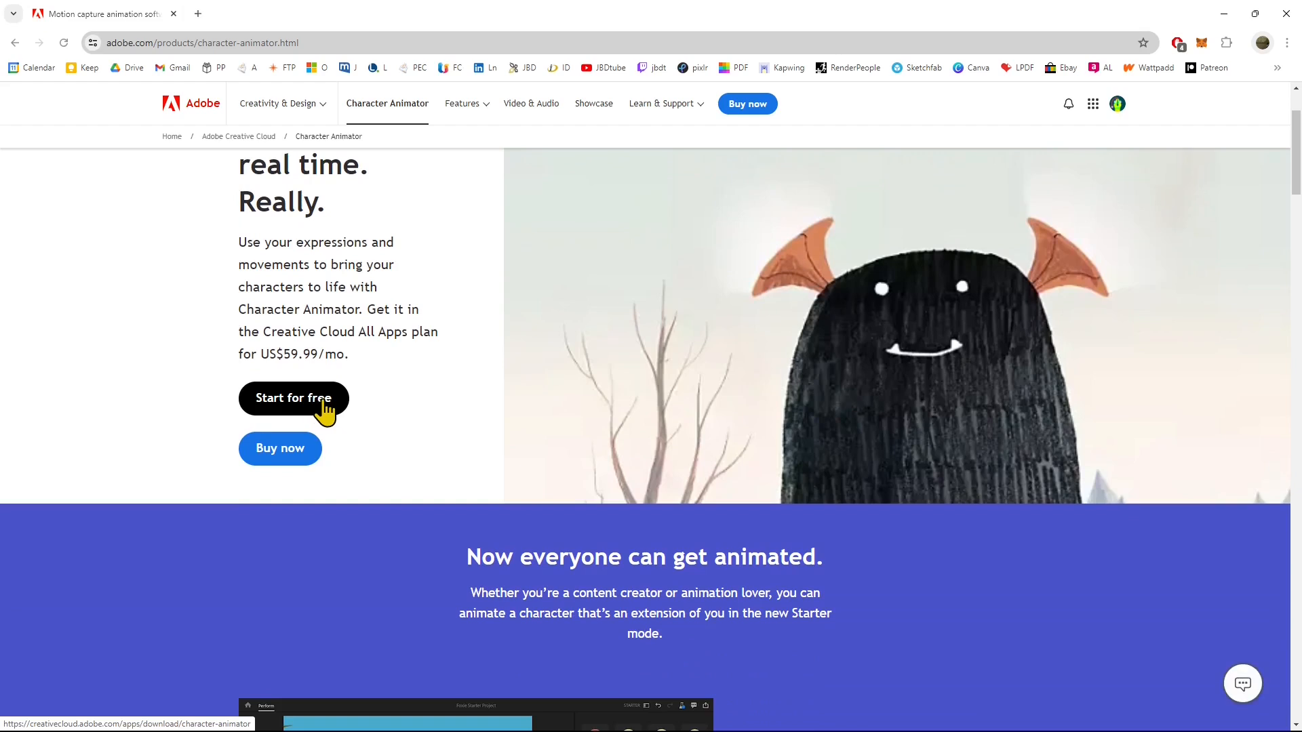
{"action": "left_click", "coordinate": [337, 404]}
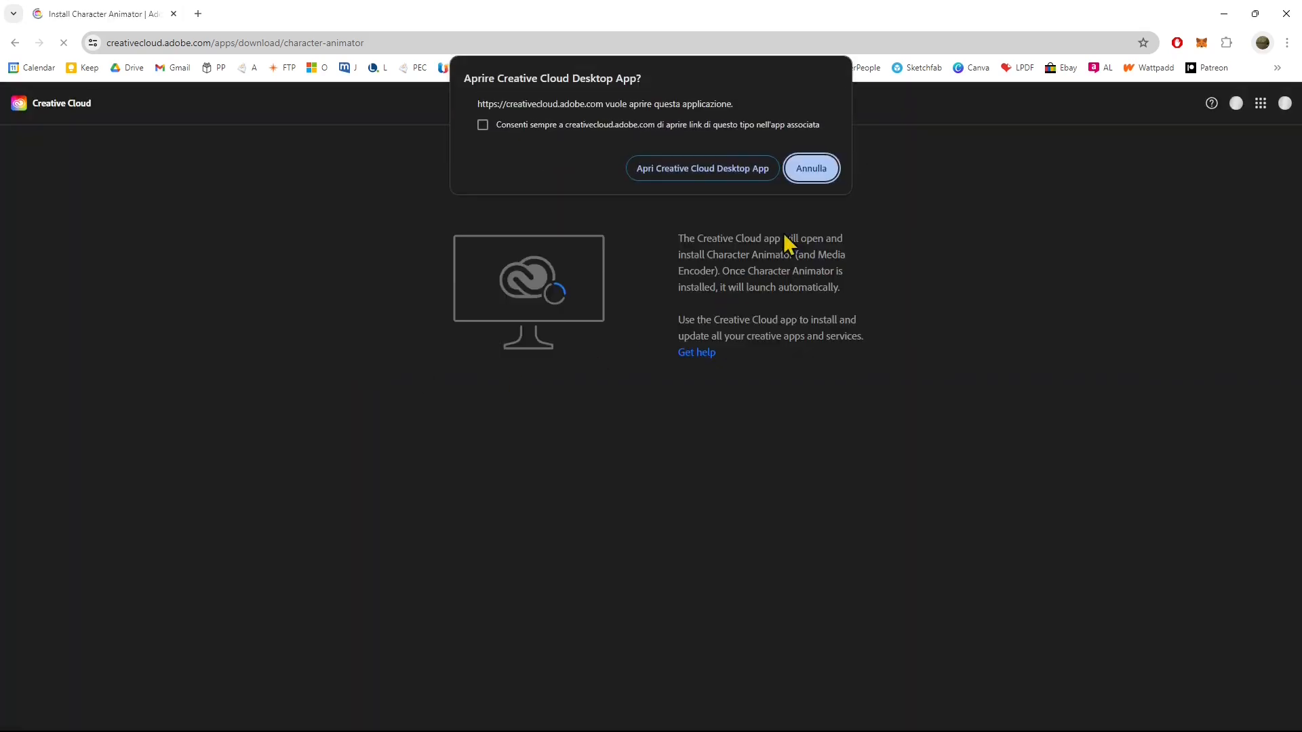
{"action": "left_click", "coordinate": [738, 174]}
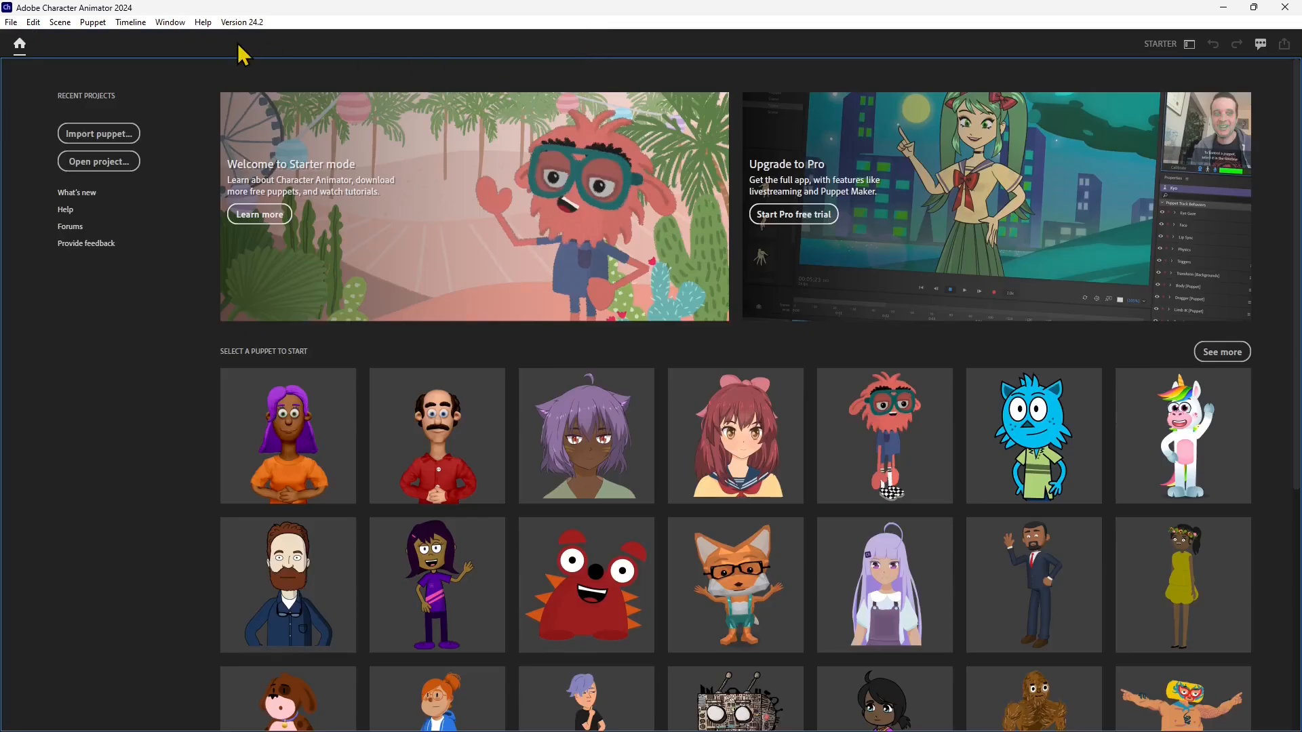
Switch to Creative Cloud Desktop and search for "character animator"
{"action": "double_click", "coordinate": [286, 3]}
{"action": "left_click_drag", "start_coordinate": [363, 19], "coordinate": [404, 314]}
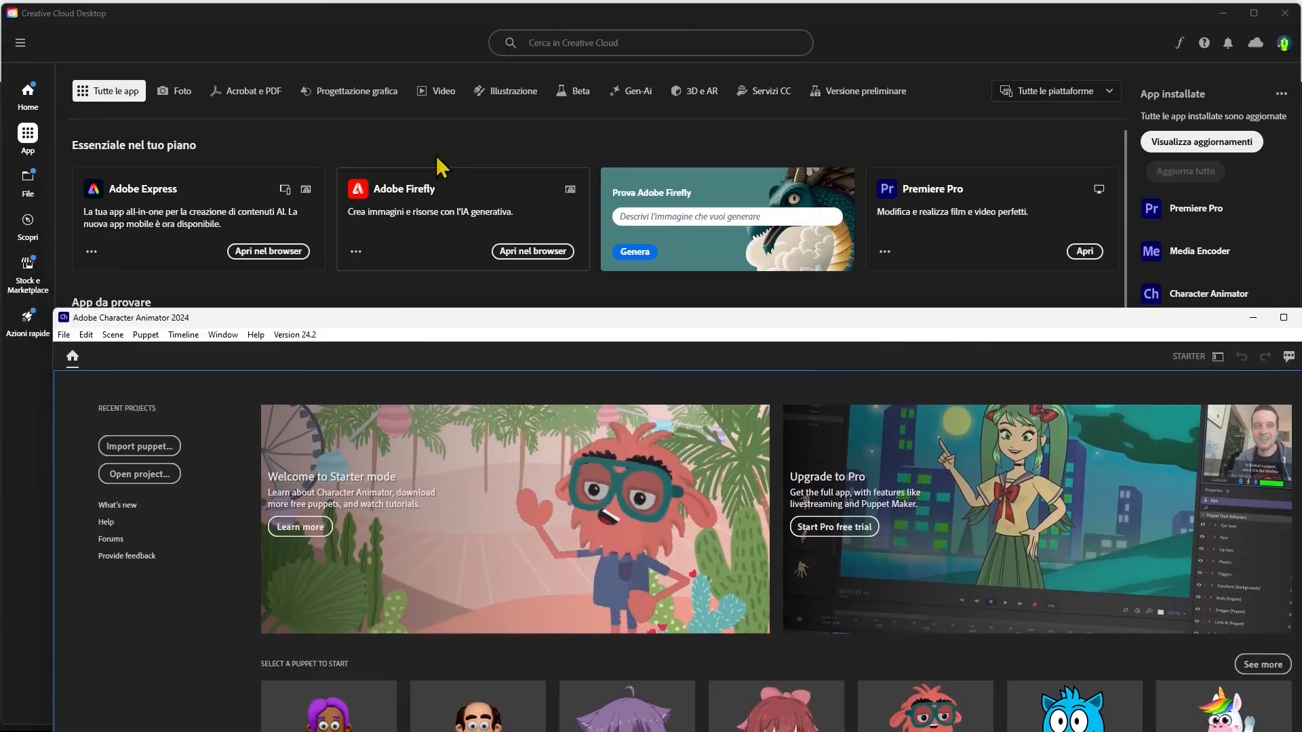
{"action": "left_click", "coordinate": [538, 39]}
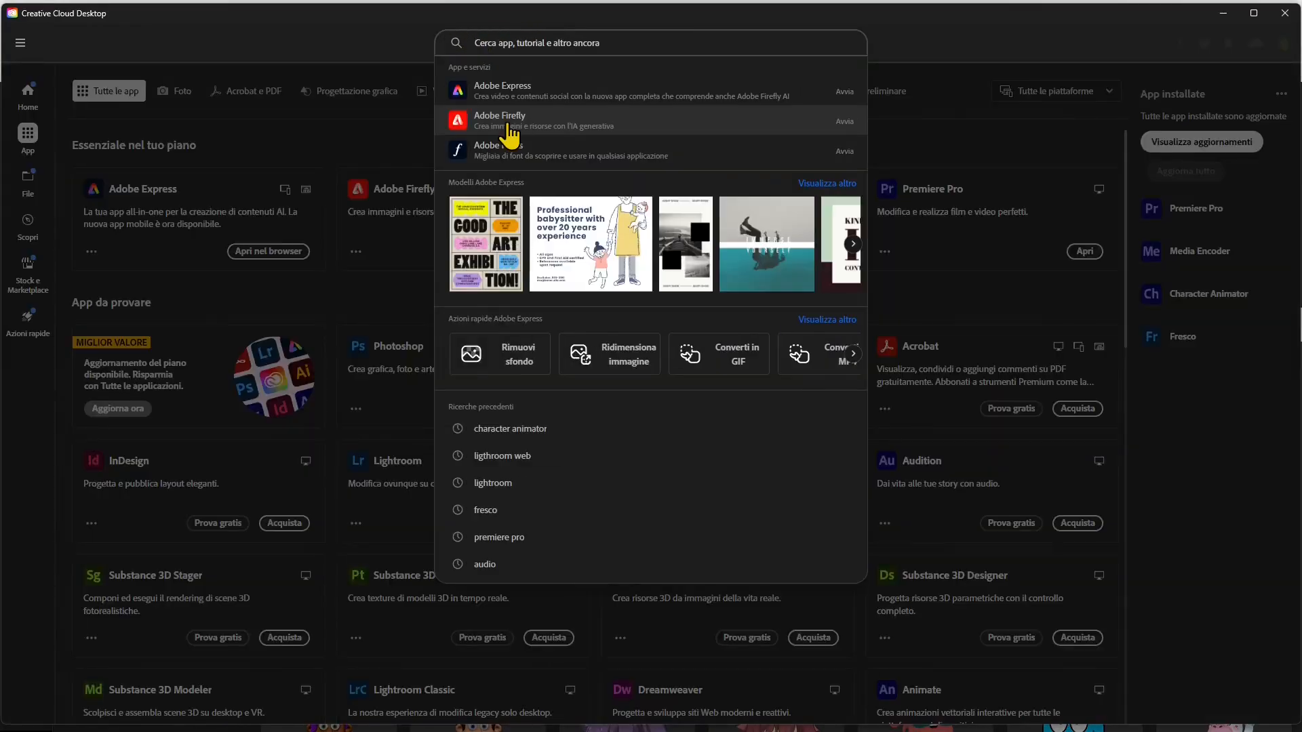
{"action": "type", "text": "char"}
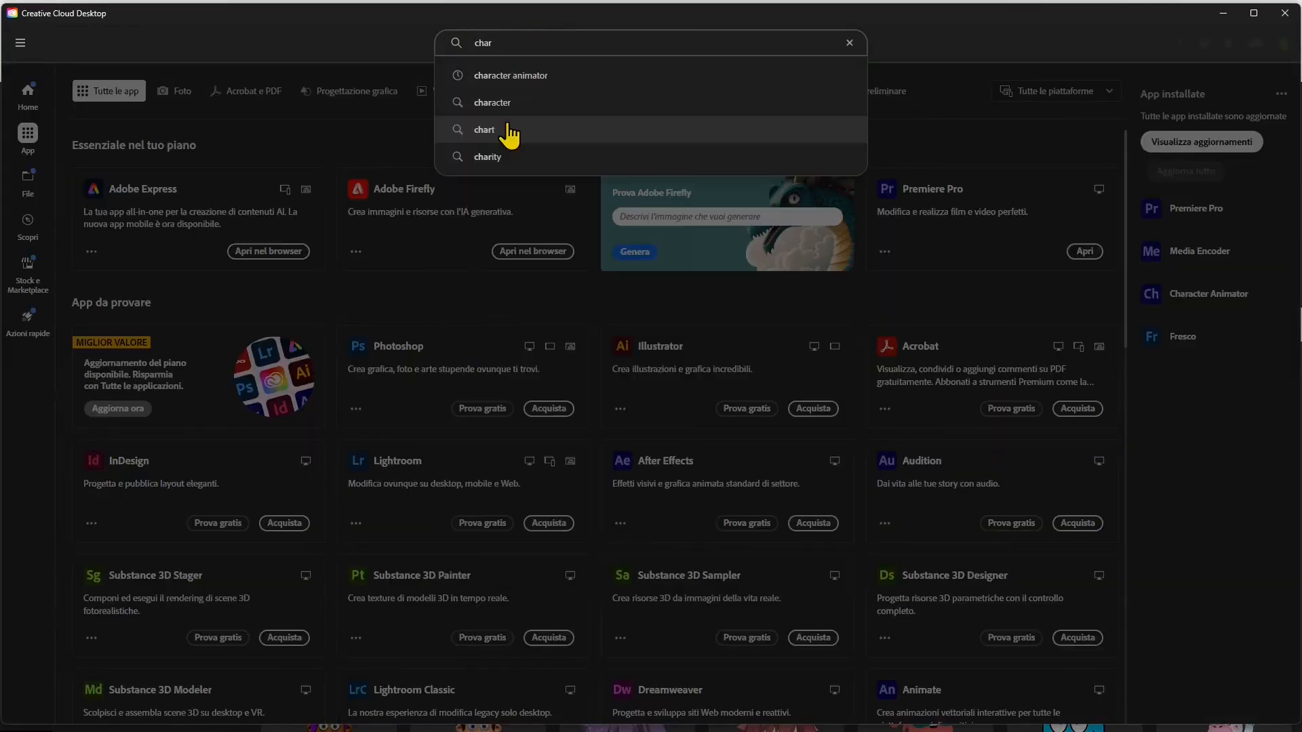
{"action": "left_click", "coordinate": [539, 80]}
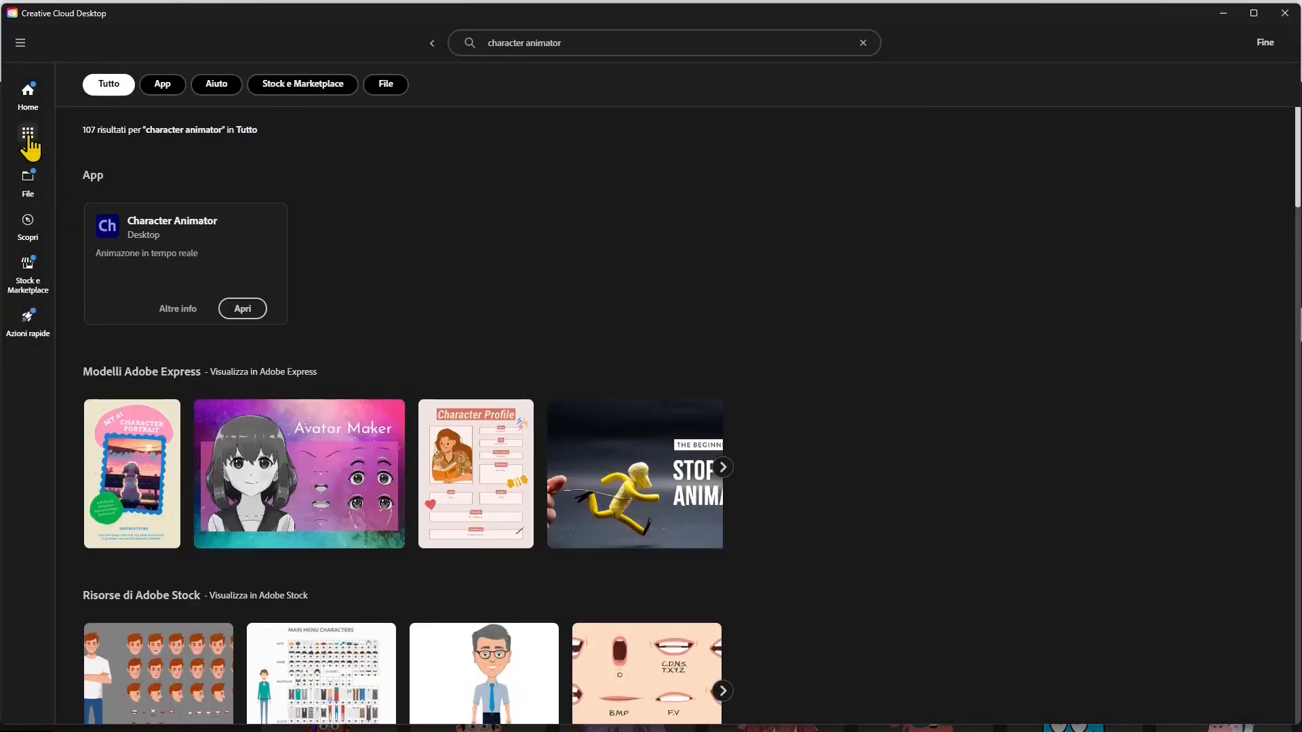
Browse the full list of Creative Cloud apps to locate Character Animator
{"action": "left_click", "coordinate": [28, 136]}
{"action": "scroll", "coordinate": [760, 548], "scroll_direction": "down", "scroll_amount": 10}
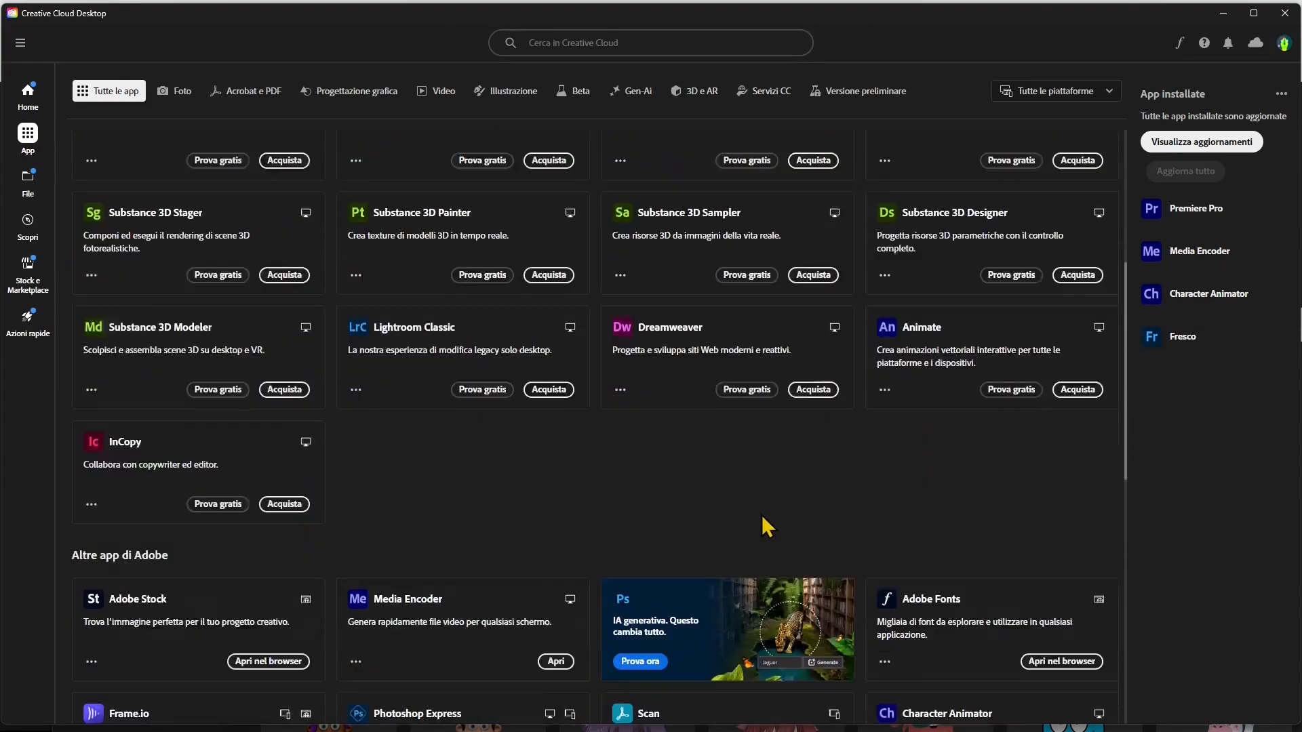
{"action": "scroll", "coordinate": [597, 368], "scroll_direction": "down", "scroll_amount": 4}
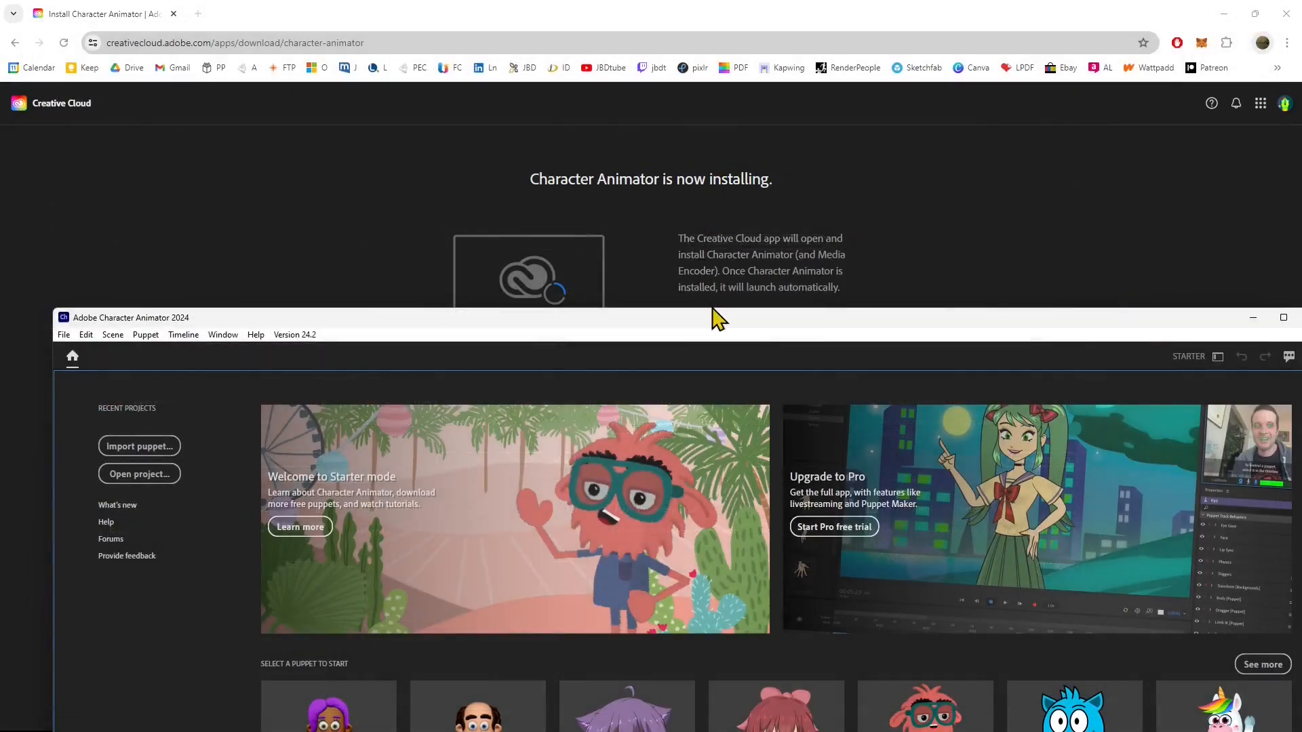
Return to a maximized Character Animator window, browse the starter puppets and open the patchwork robot with antennae
{"action": "left_click_drag", "start_coordinate": [716, 318], "coordinate": [686, 122]}
{"action": "double_click", "coordinate": [687, 122]}
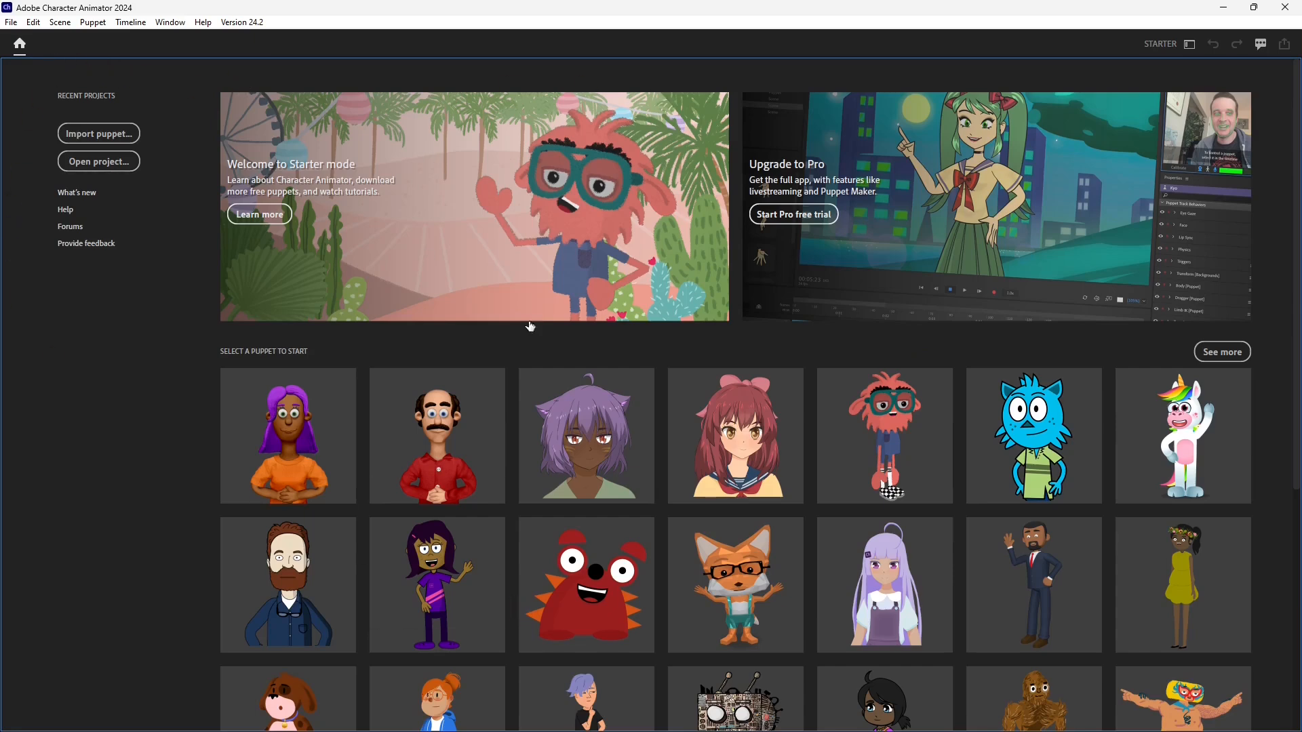
{"action": "scroll", "coordinate": [508, 366], "scroll_direction": "down", "scroll_amount": 3}
{"action": "scroll", "coordinate": [1085, 535], "scroll_direction": "down", "scroll_amount": 1}
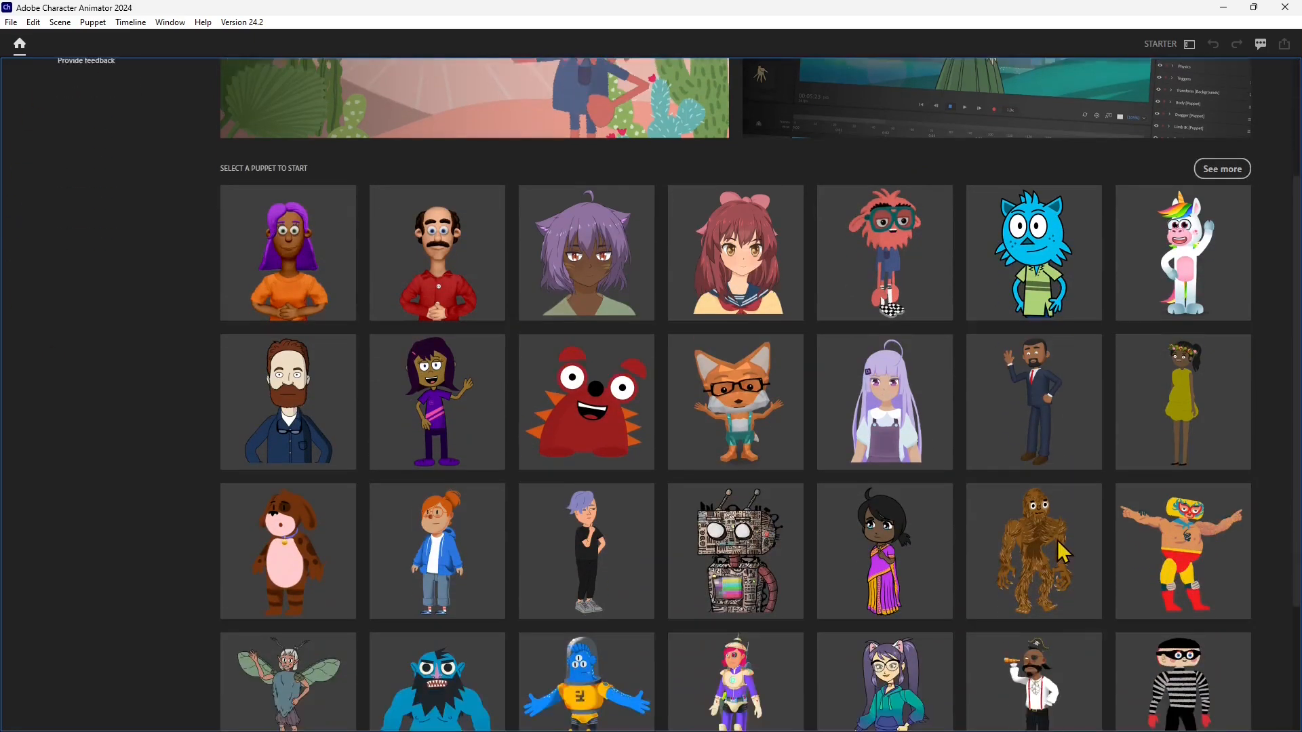
{"action": "scroll", "coordinate": [1063, 552], "scroll_direction": "down", "scroll_amount": 4}
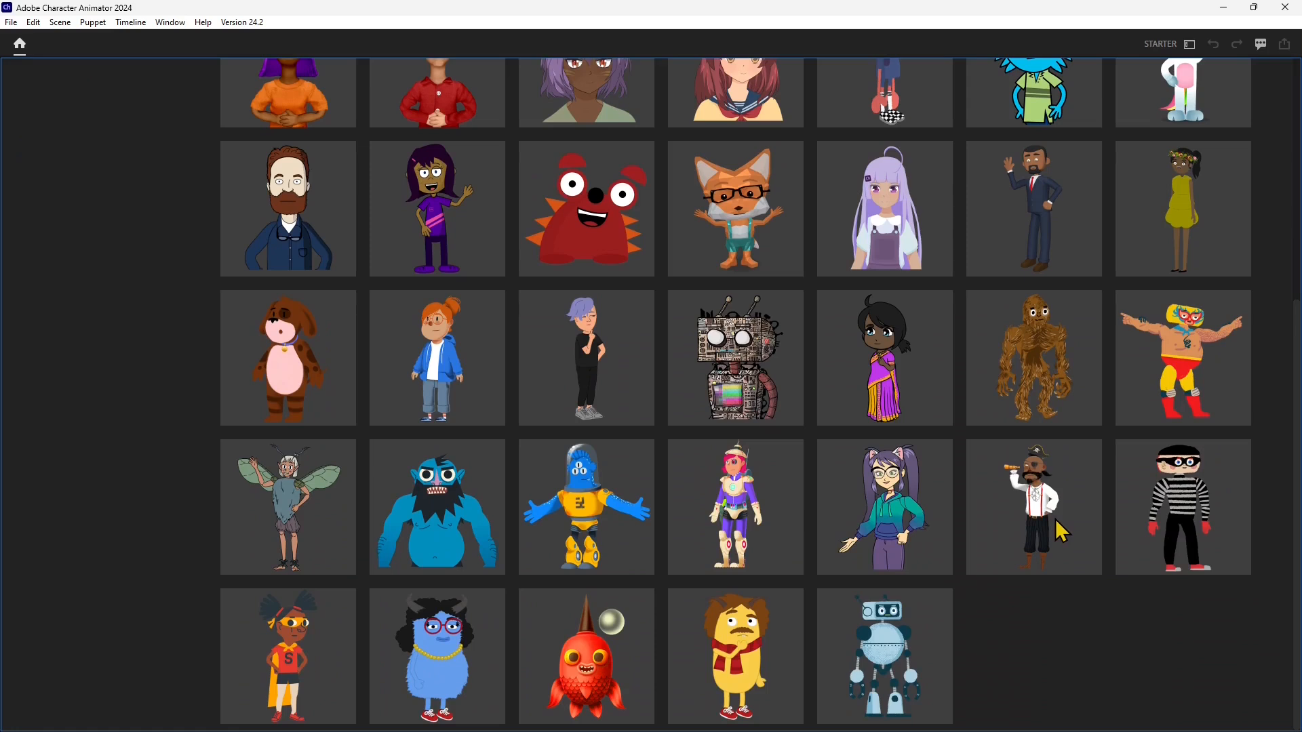
{"action": "scroll", "coordinate": [814, 475], "scroll_direction": "up", "scroll_amount": 1}
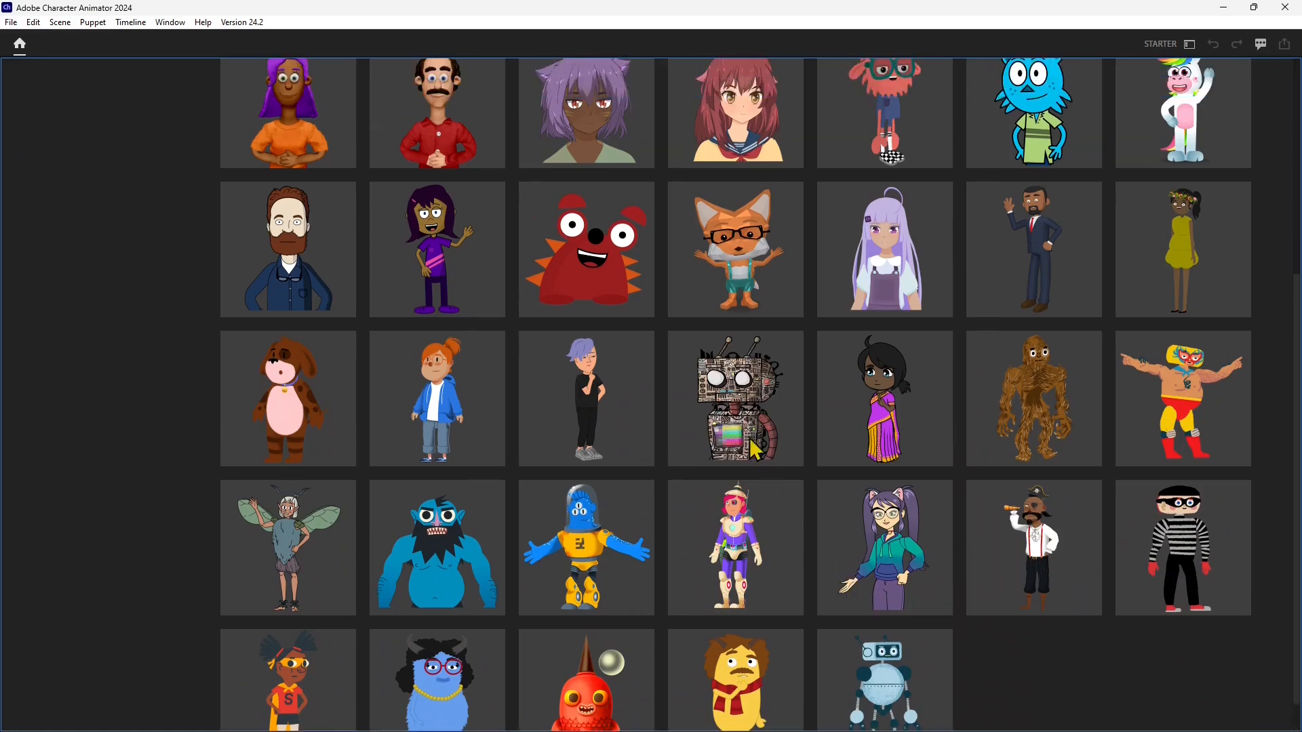
{"action": "left_click", "coordinate": [740, 395]}
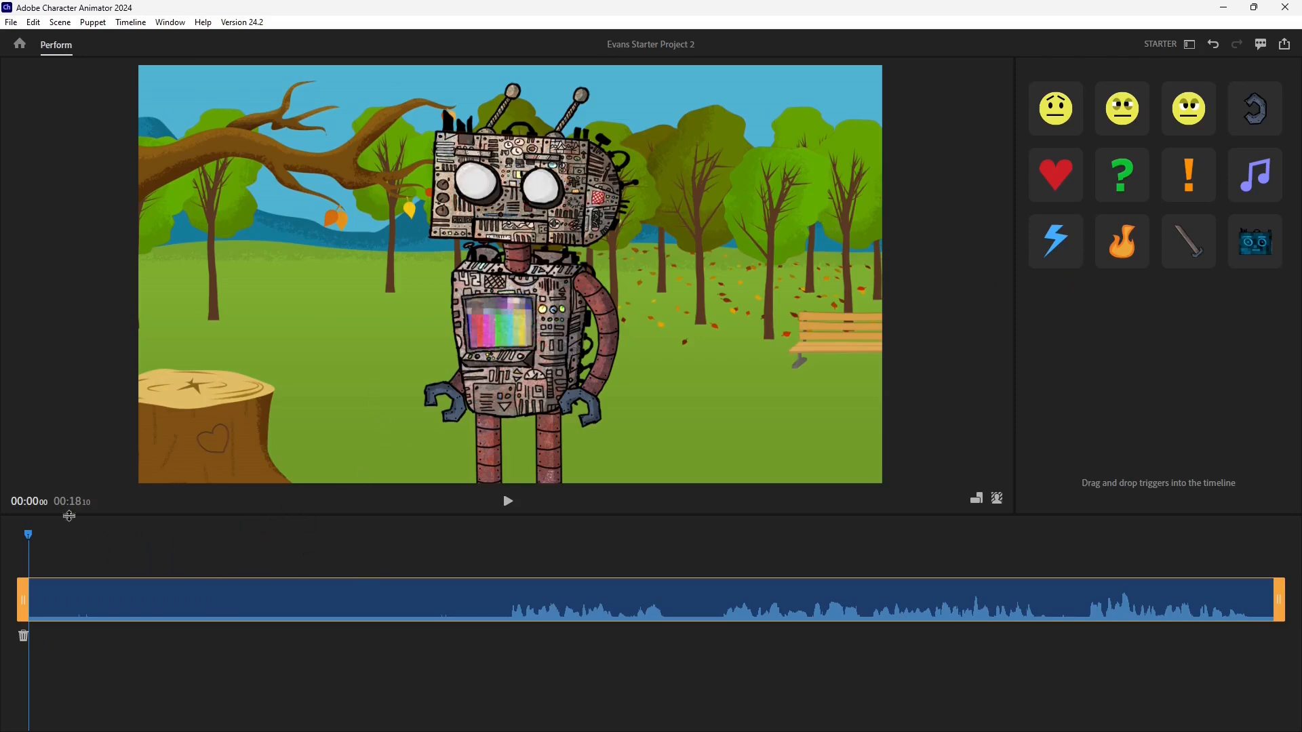
Trim the silent start of the robot's take to just before the speech at about 00:07 and play a short part
{"action": "left_click_drag", "start_coordinate": [192, 557], "coordinate": [438, 543]}
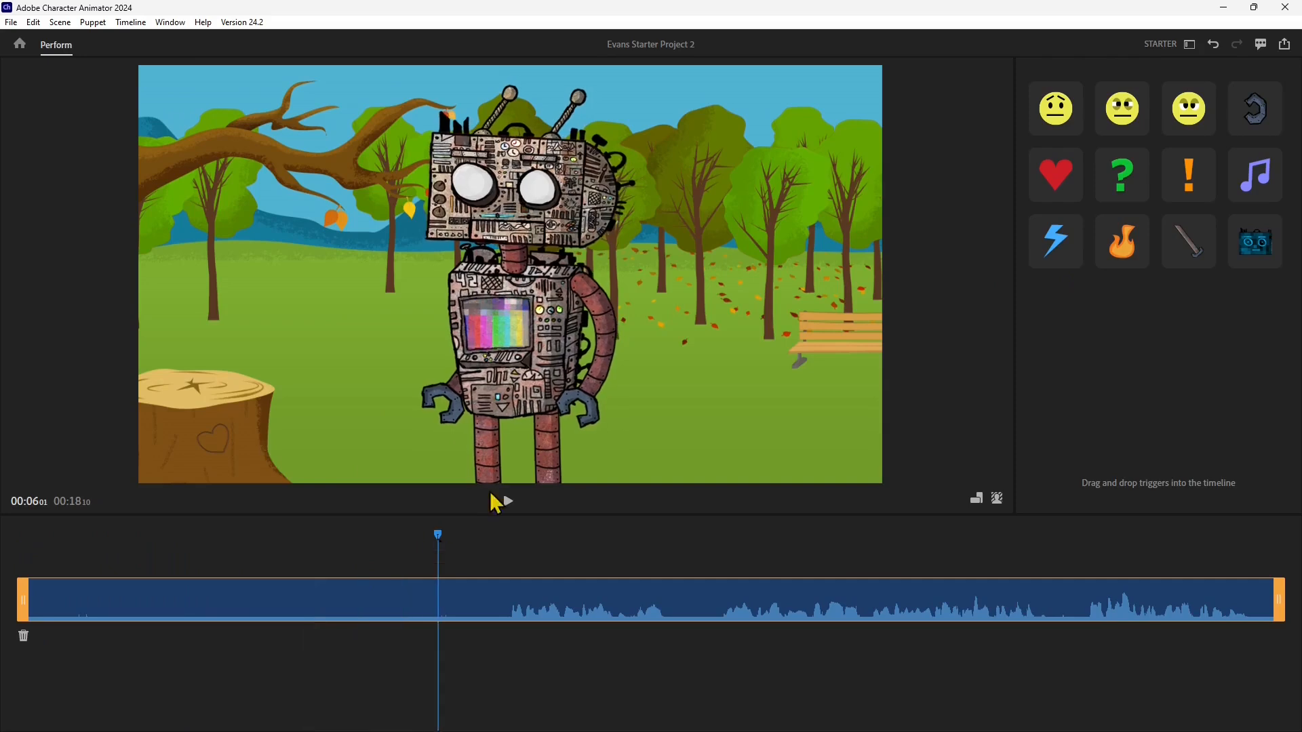
{"action": "left_click_drag", "start_coordinate": [22, 610], "coordinate": [514, 615]}
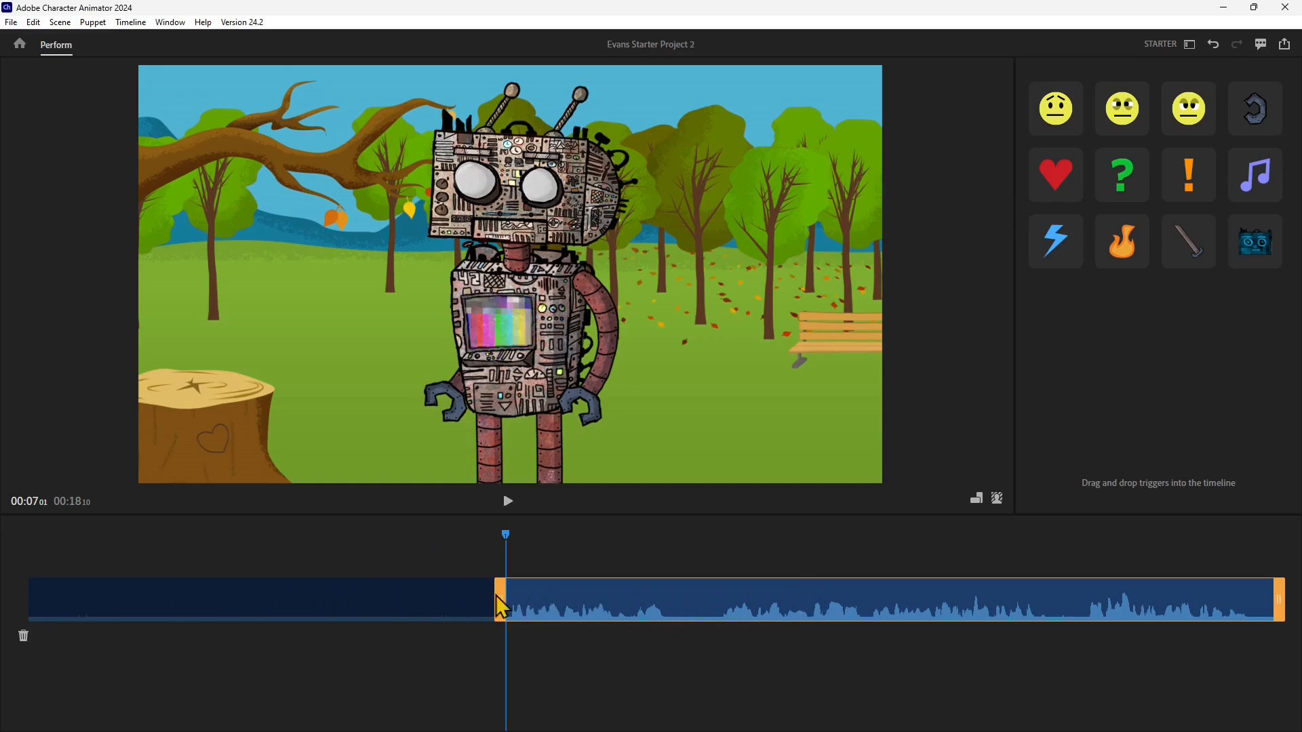
{"action": "left_click_drag", "start_coordinate": [499, 600], "coordinate": [235, 600]}
{"action": "left_click_drag", "start_coordinate": [320, 591], "coordinate": [480, 606]}
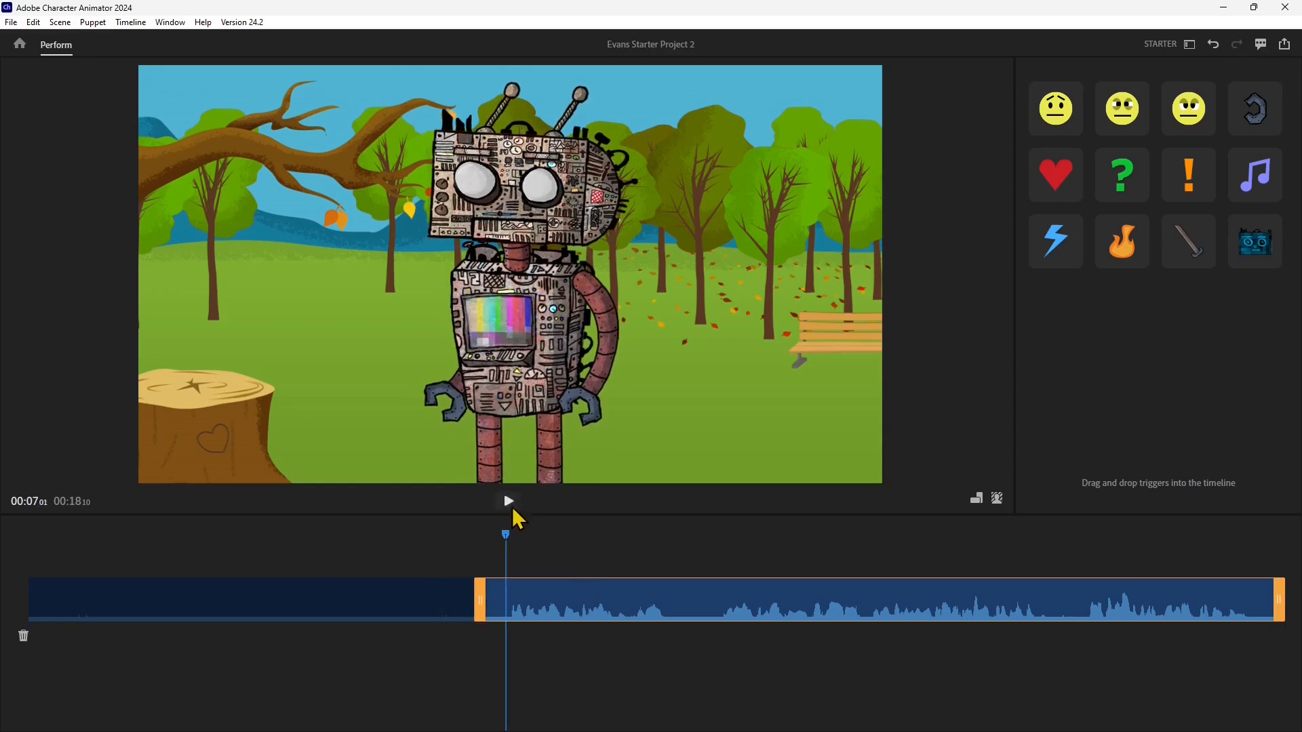
{"action": "left_click", "coordinate": [511, 506]}
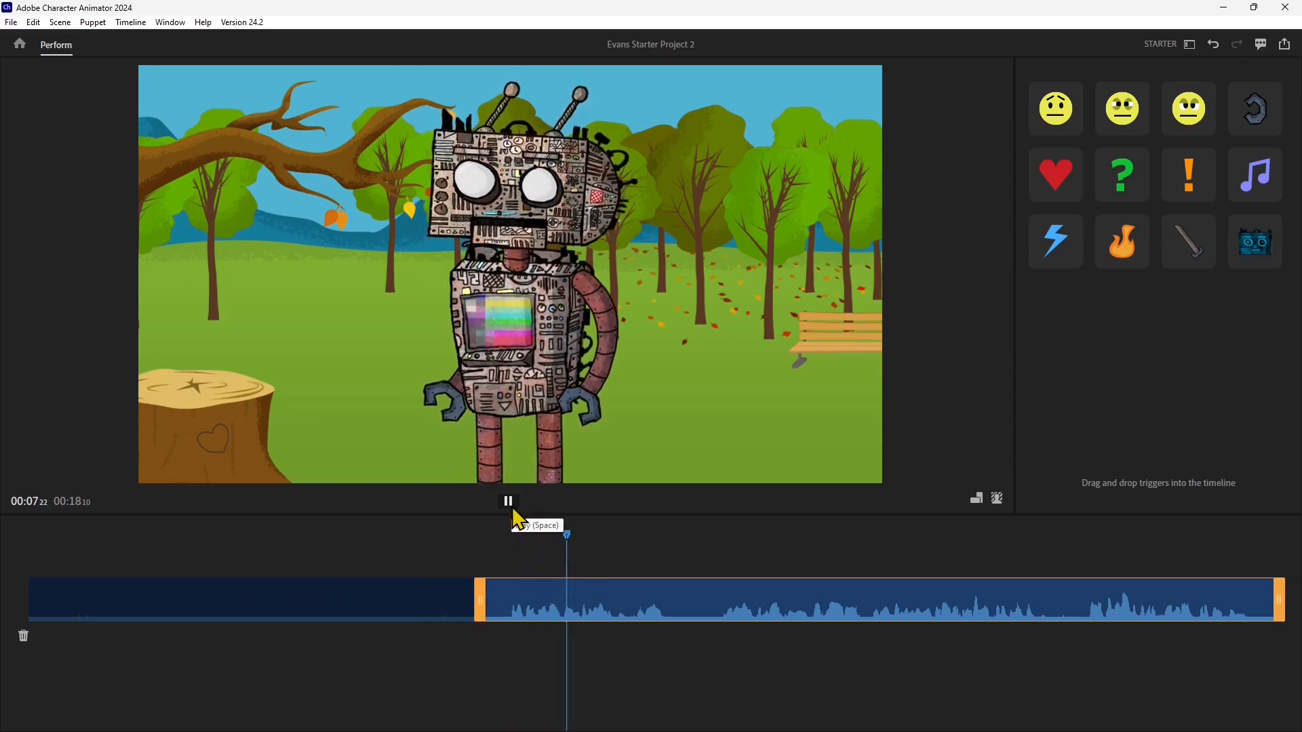
{"action": "left_click", "coordinate": [510, 505]}
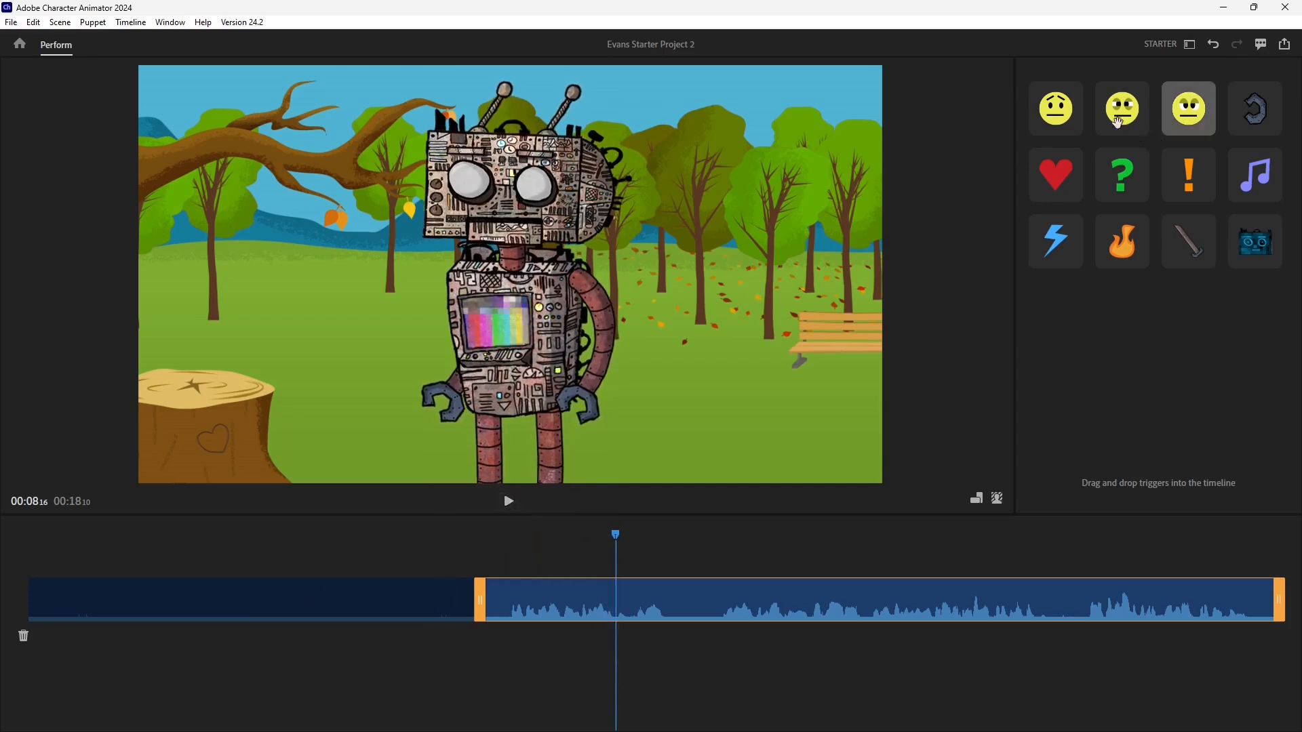
Preview the first two face triggers and the question mark and exclamation mark triggers on the robot
{"action": "left_click", "coordinate": [1054, 114]}
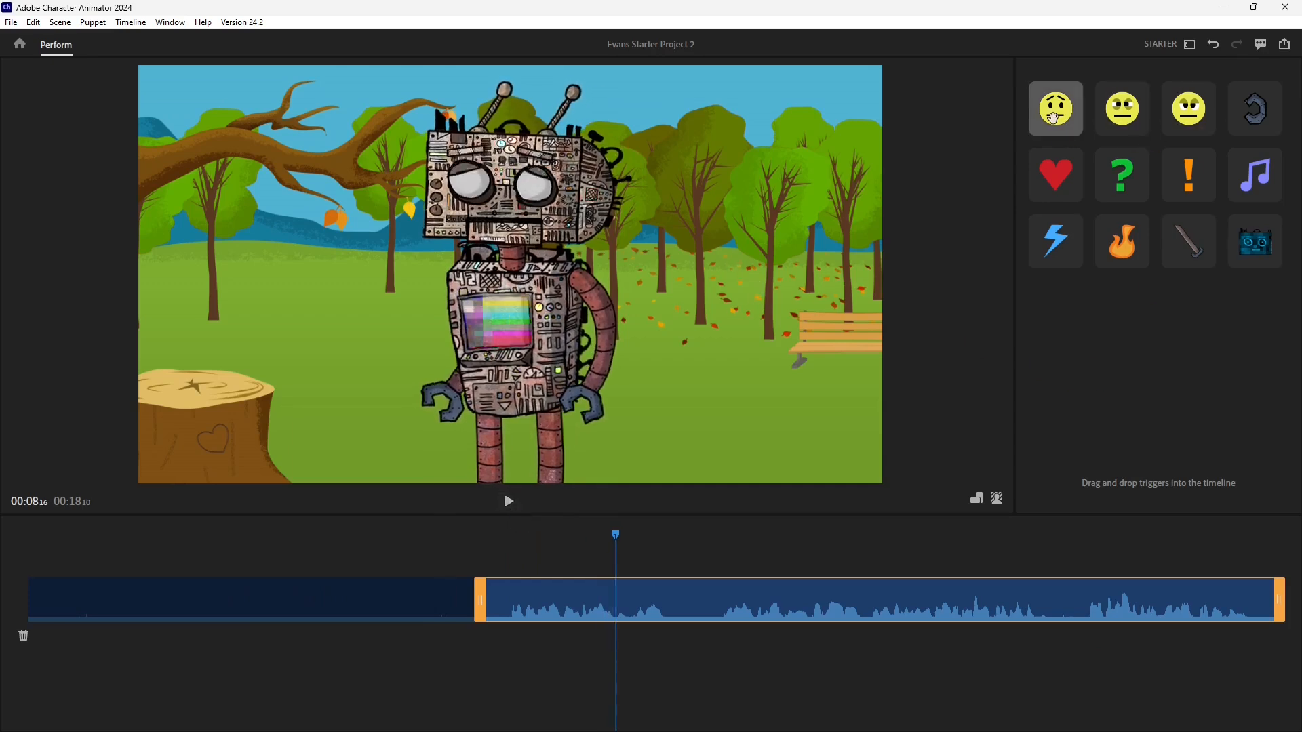
{"action": "left_click", "coordinate": [1115, 116]}
{"action": "left_click", "coordinate": [1120, 177]}
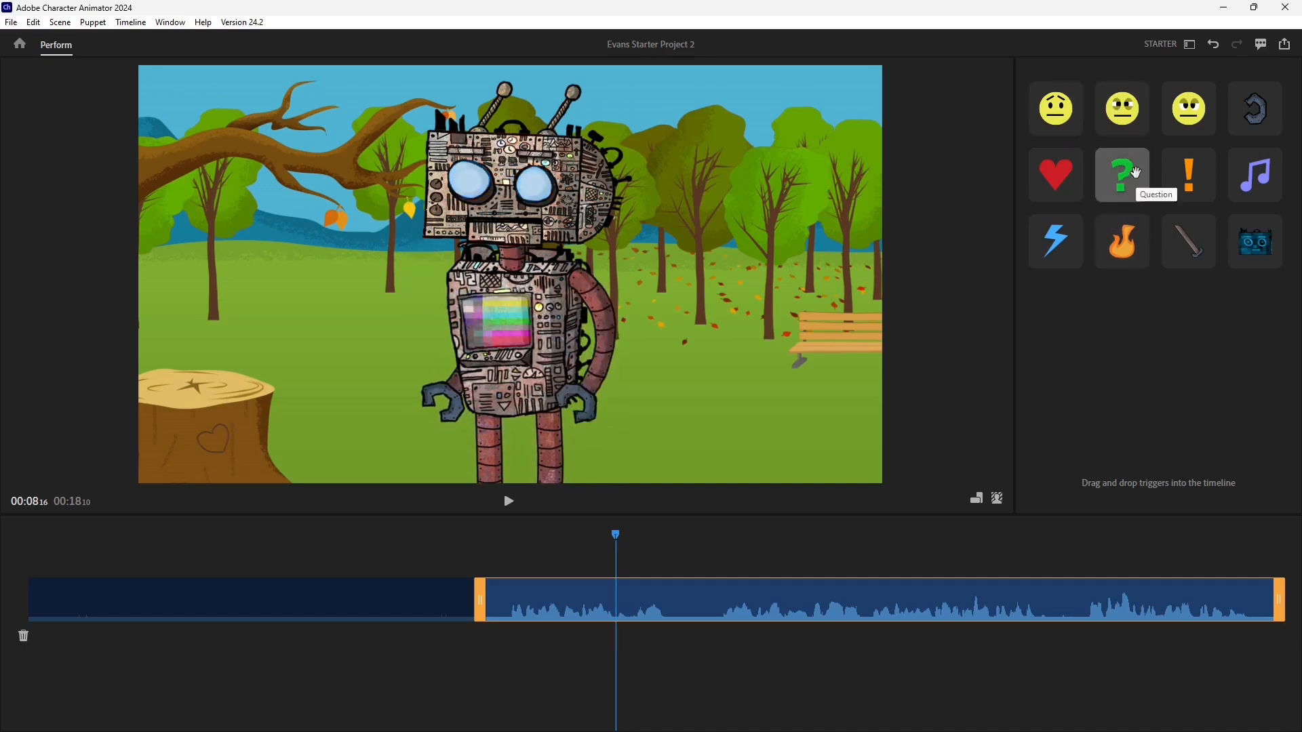
{"action": "left_click", "coordinate": [1190, 176]}
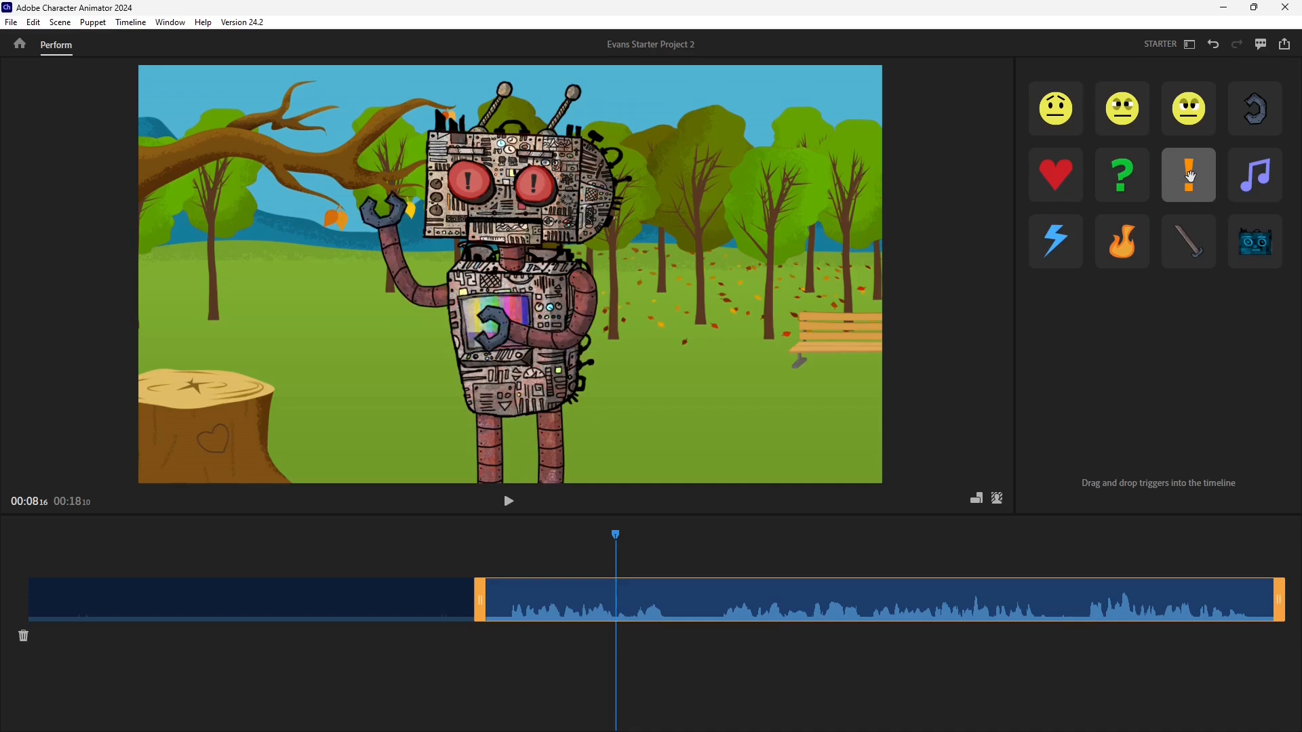
Add the Sword trigger to the timeline at about 11 seconds and preview it at 00:12
{"action": "left_click_drag", "start_coordinate": [1186, 244], "coordinate": [790, 601]}
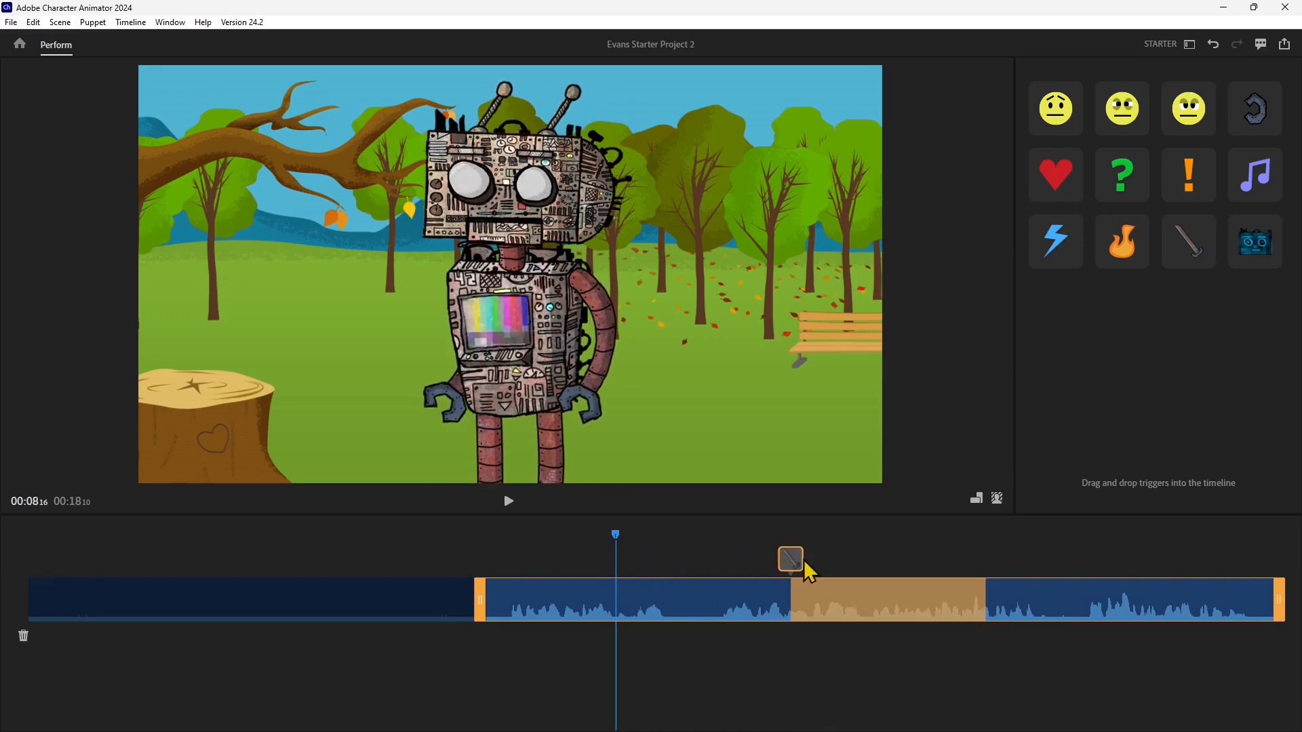
{"action": "left_click_drag", "start_coordinate": [665, 545], "coordinate": [890, 543]}
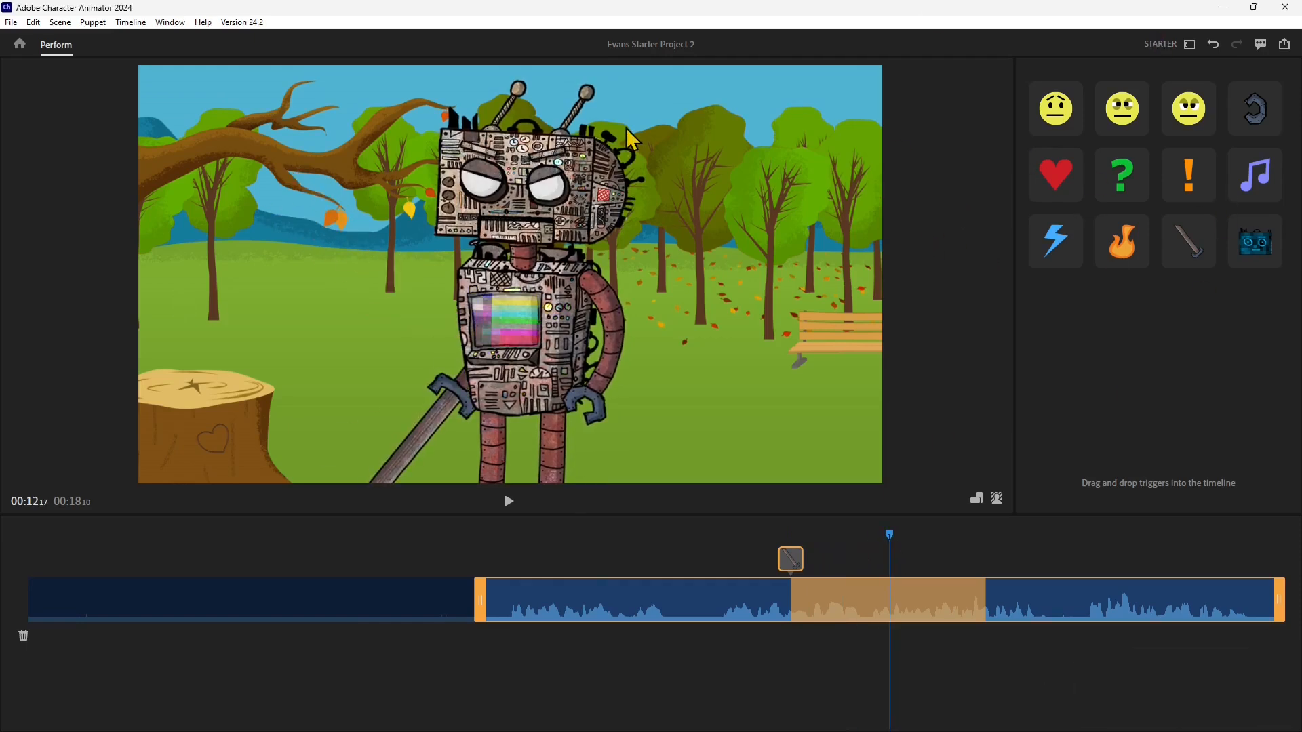
Review the comparison of the Starter and Pro modes and close it without switching mode
{"action": "left_click", "coordinate": [1190, 44]}
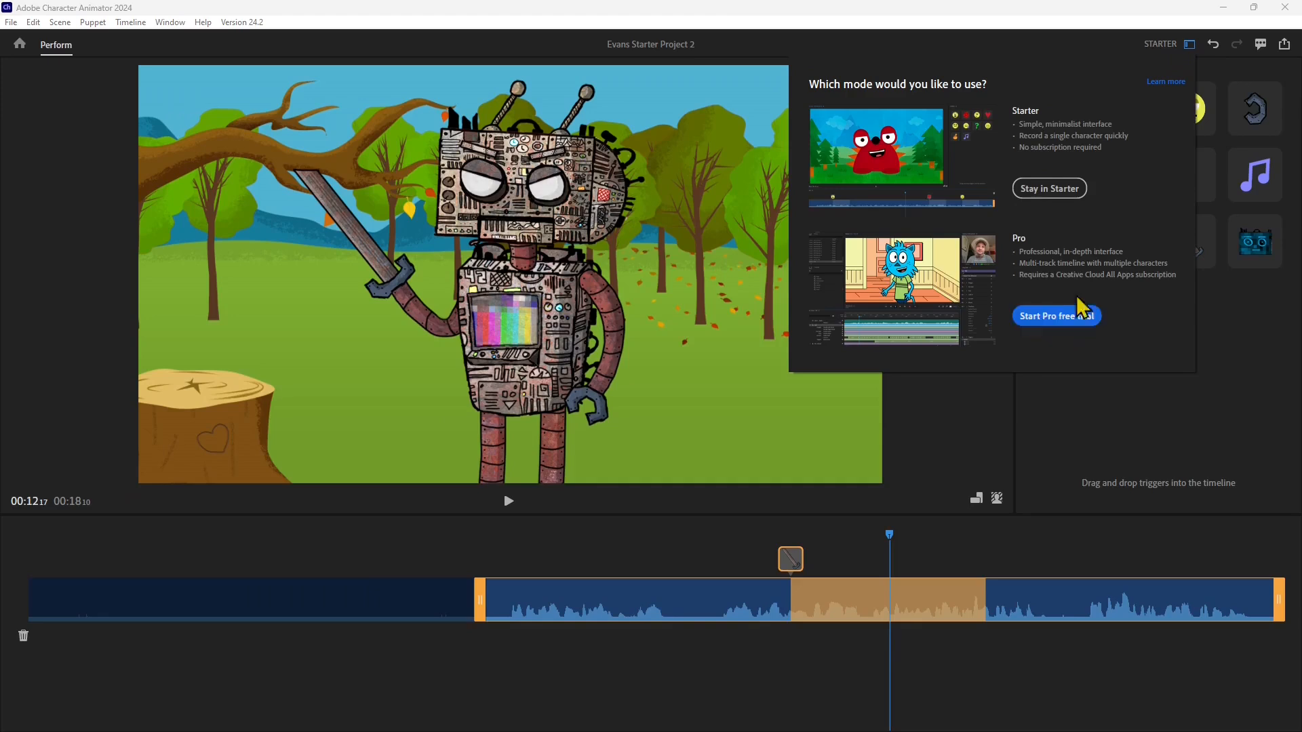
{"action": "left_click", "coordinate": [1253, 329]}
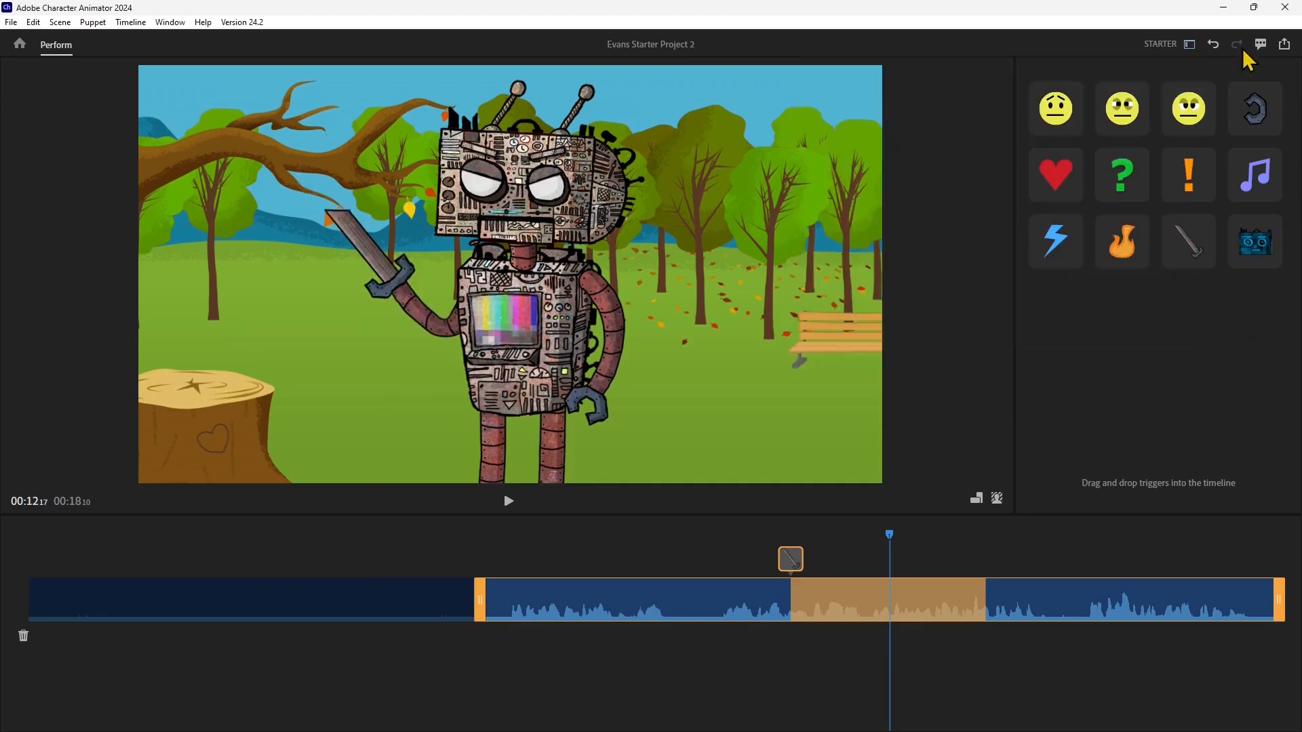
Quick-export the scene as "Scene - Evans Starter.mp4" with the High Quality (larger file) preset
{"action": "left_click", "coordinate": [1284, 46]}
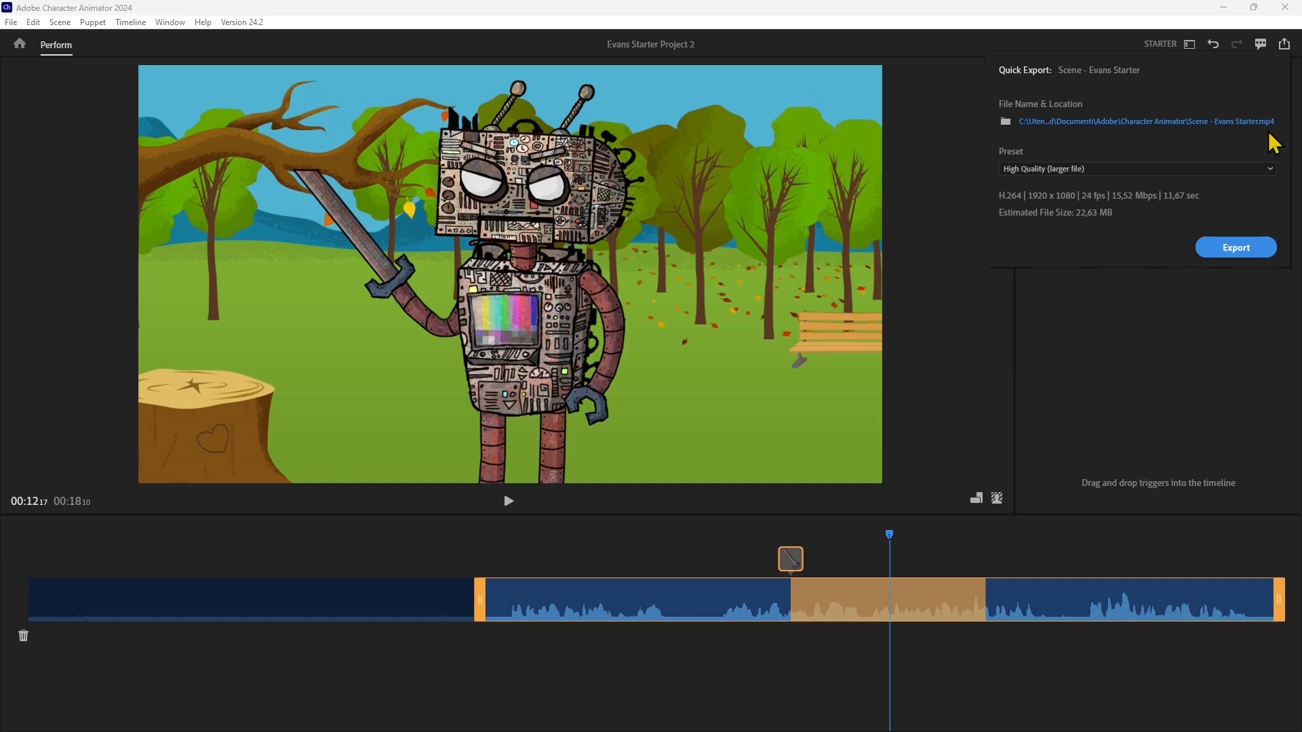
{"action": "left_click", "coordinate": [1157, 168]}
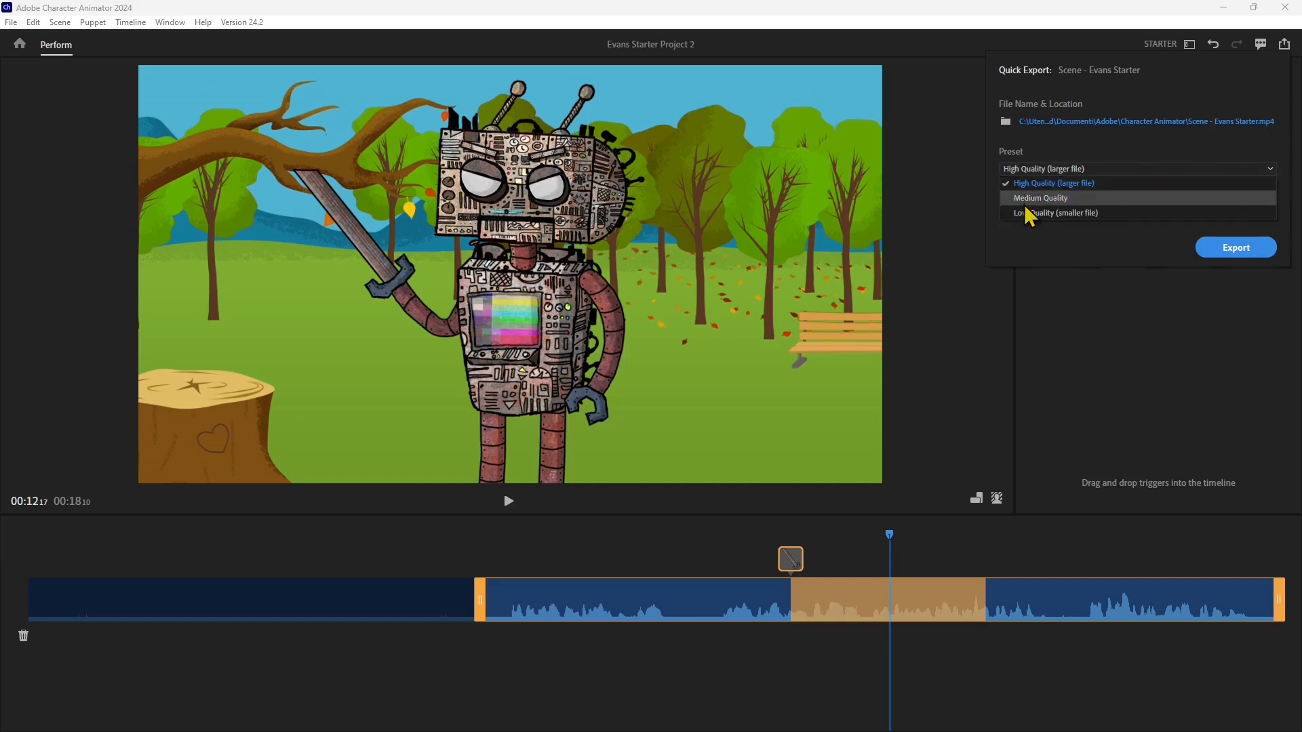
{"action": "left_click", "coordinate": [1098, 156]}
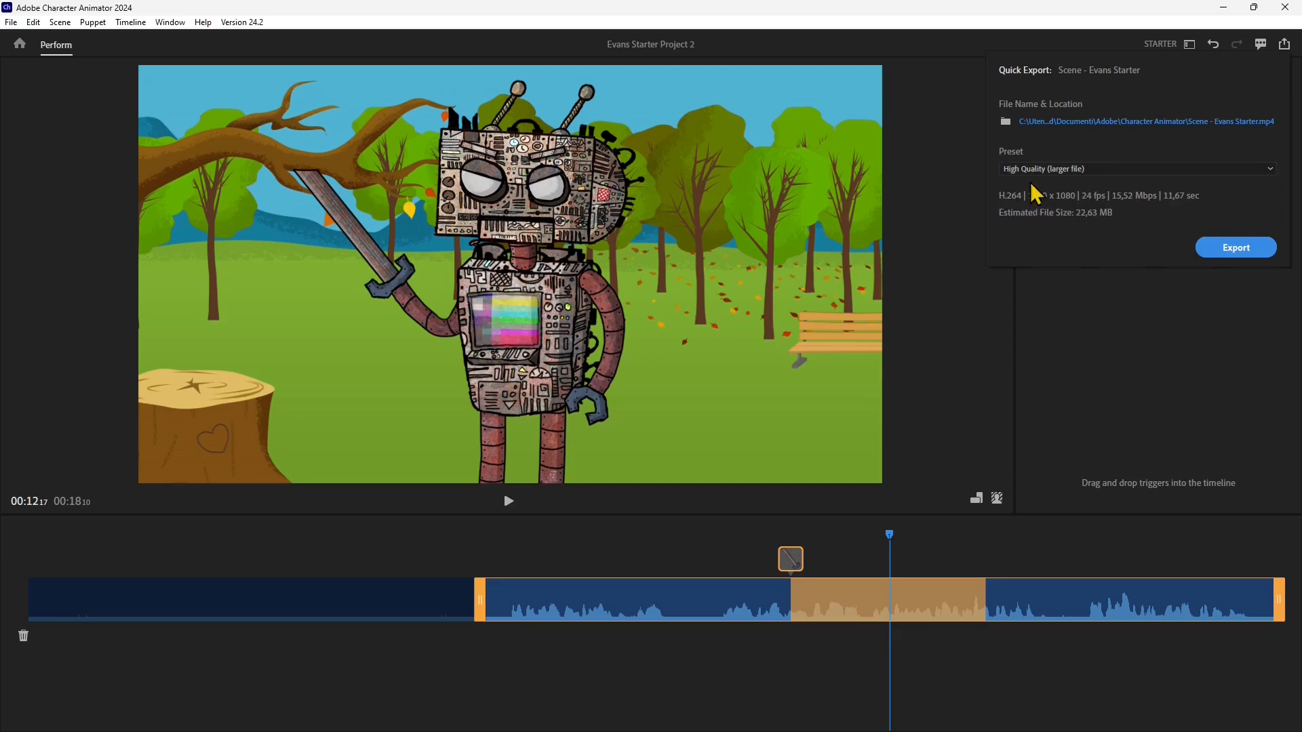
{"action": "left_click", "coordinate": [1238, 249]}
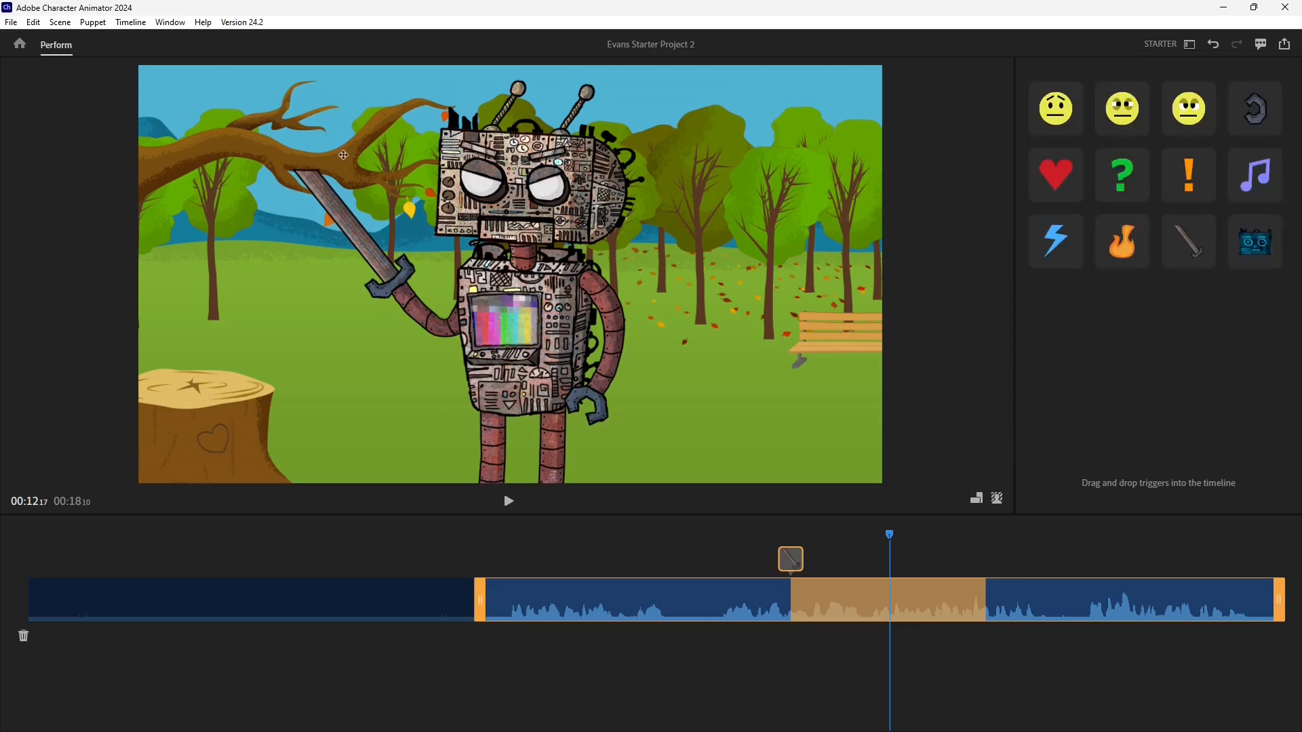
{"action": "left_click", "coordinate": [11, 22]}
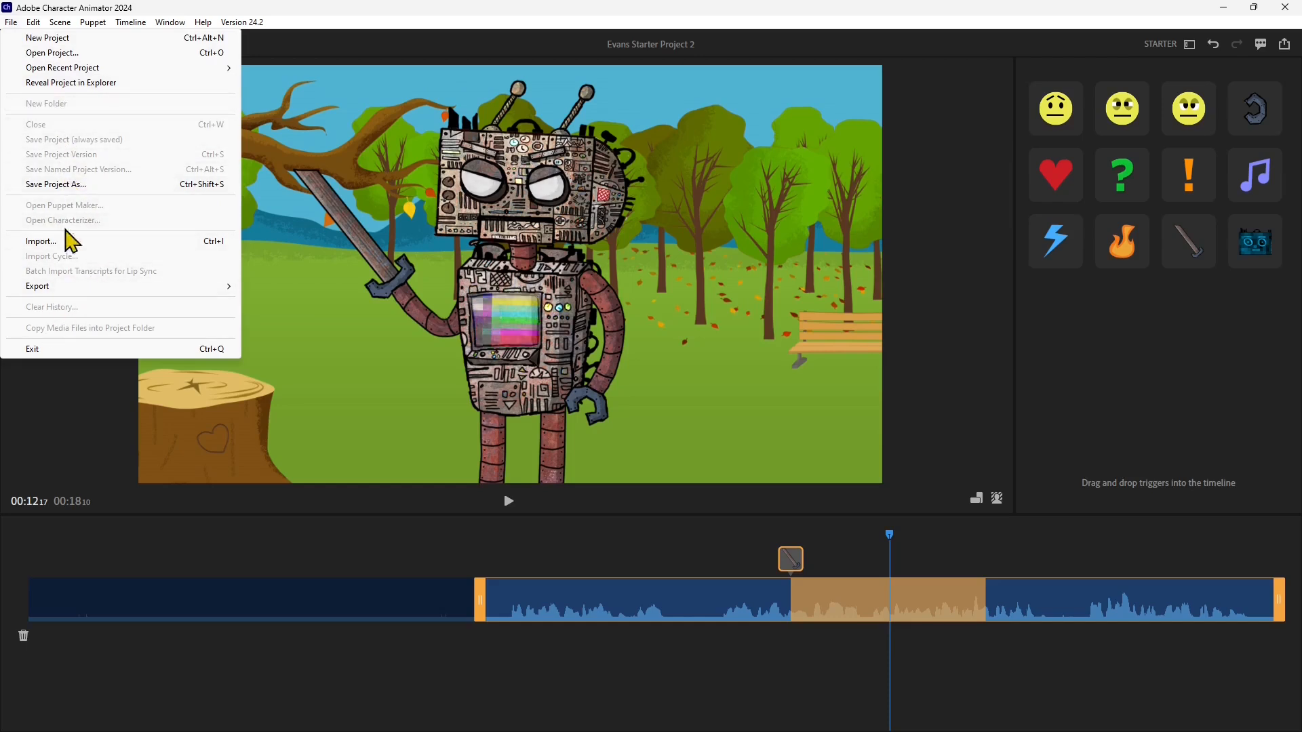
{"action": "mouse_move", "coordinate": [32, 26]}
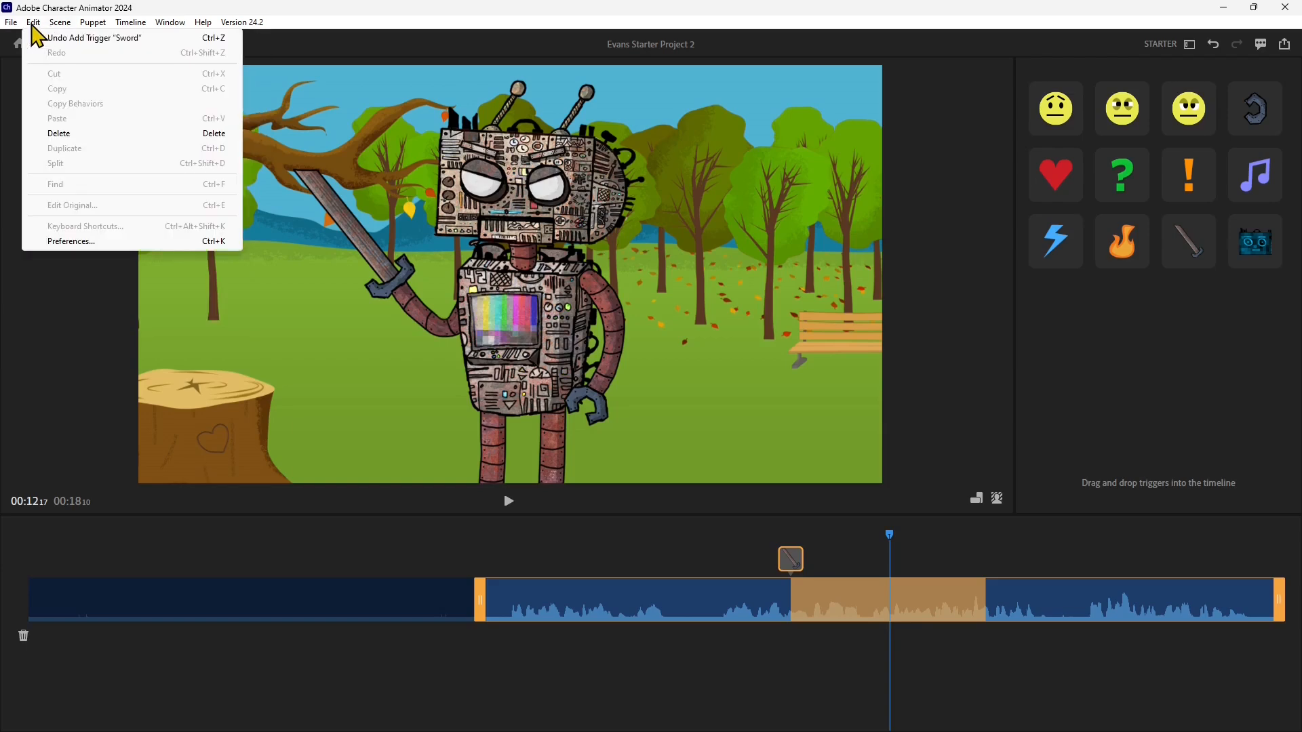
{"action": "mouse_move", "coordinate": [131, 27]}
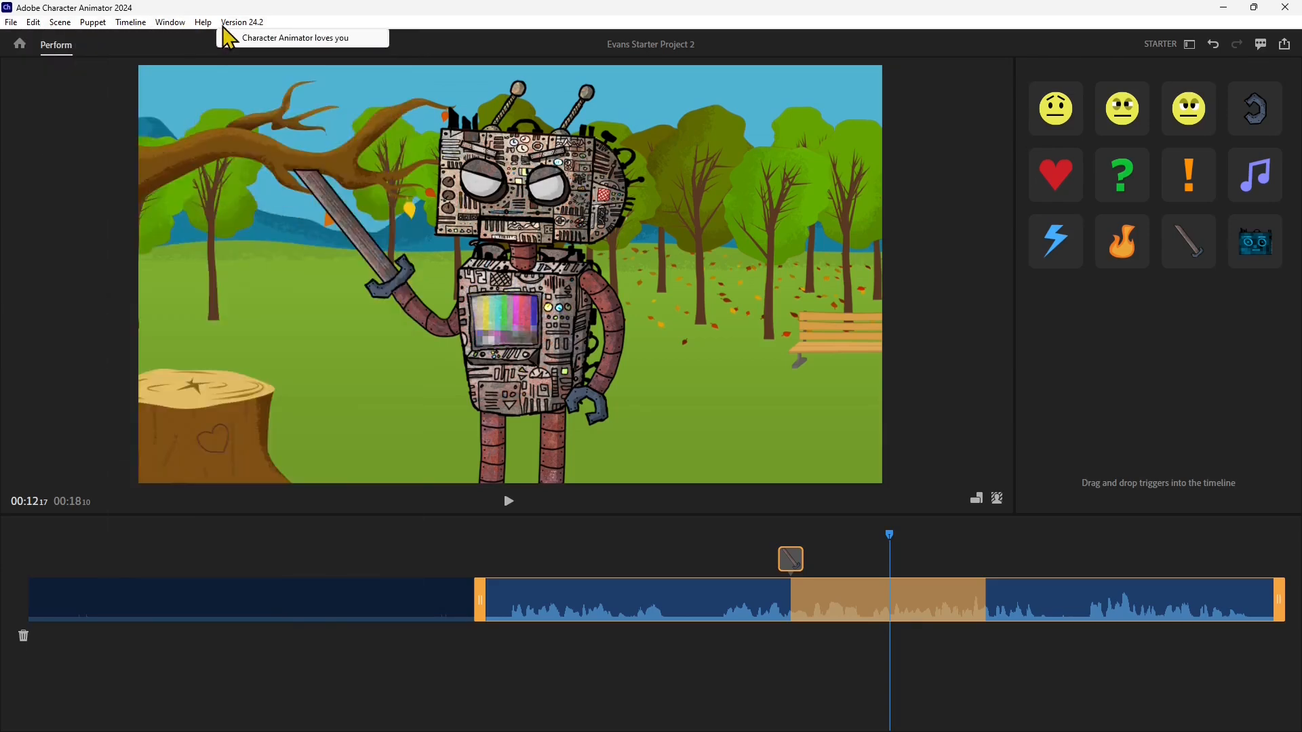
{"action": "mouse_move", "coordinate": [206, 27]}
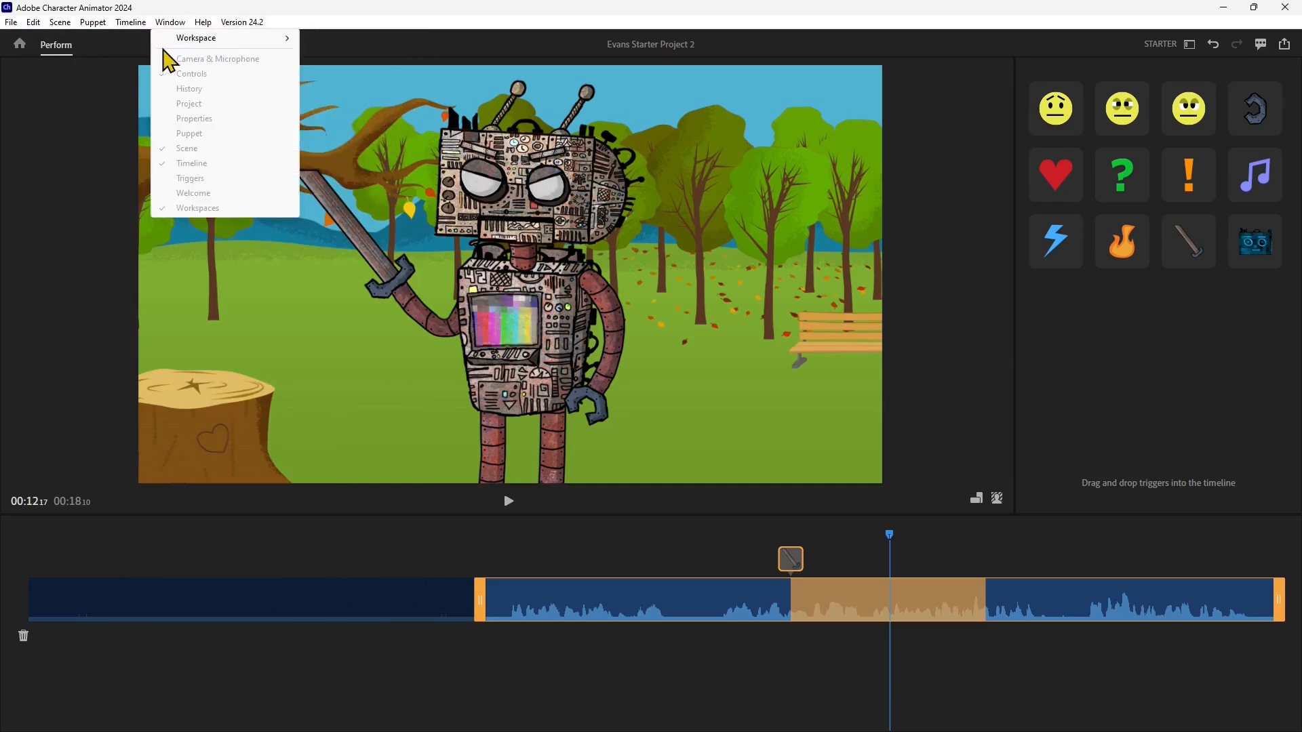
{"action": "left_click", "coordinate": [375, 12]}
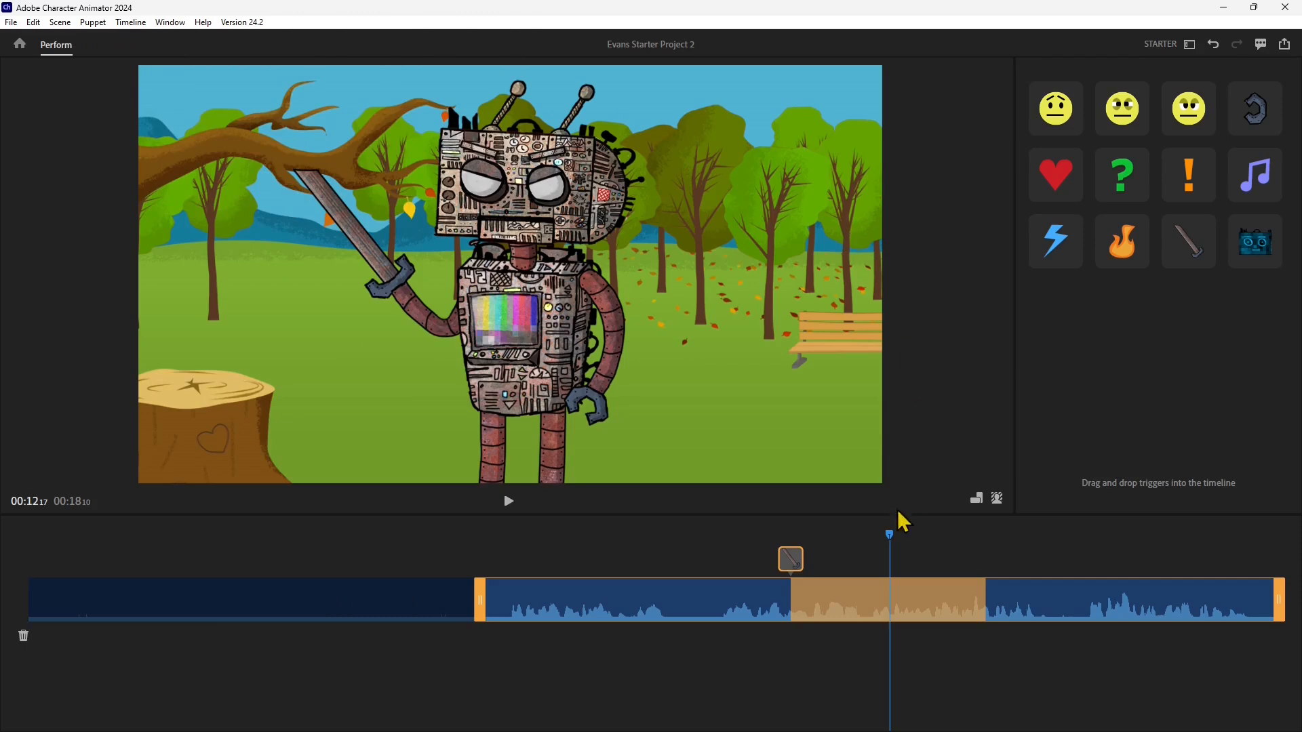
Try the Square aspect ratio on the scene and return it to Landscape
{"action": "left_click", "coordinate": [976, 500]}
{"action": "left_click", "coordinate": [1001, 499]}
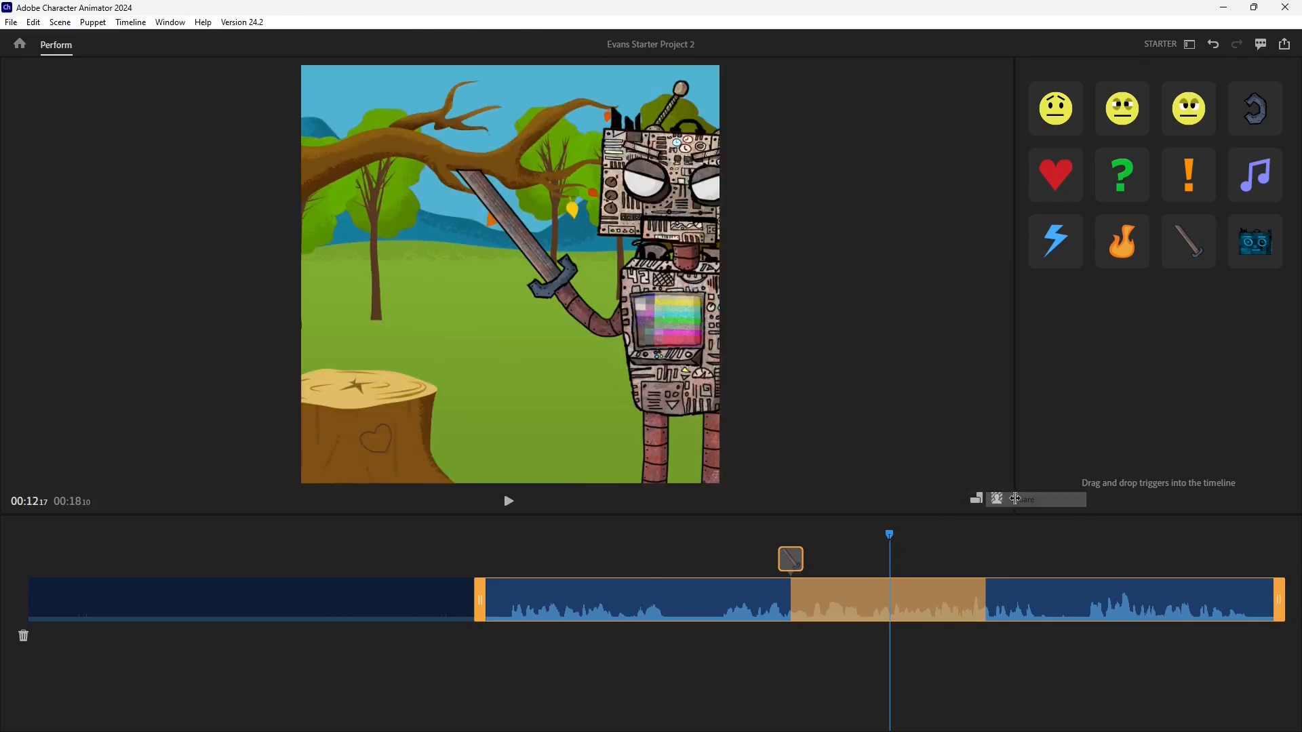
{"action": "left_click", "coordinate": [983, 501]}
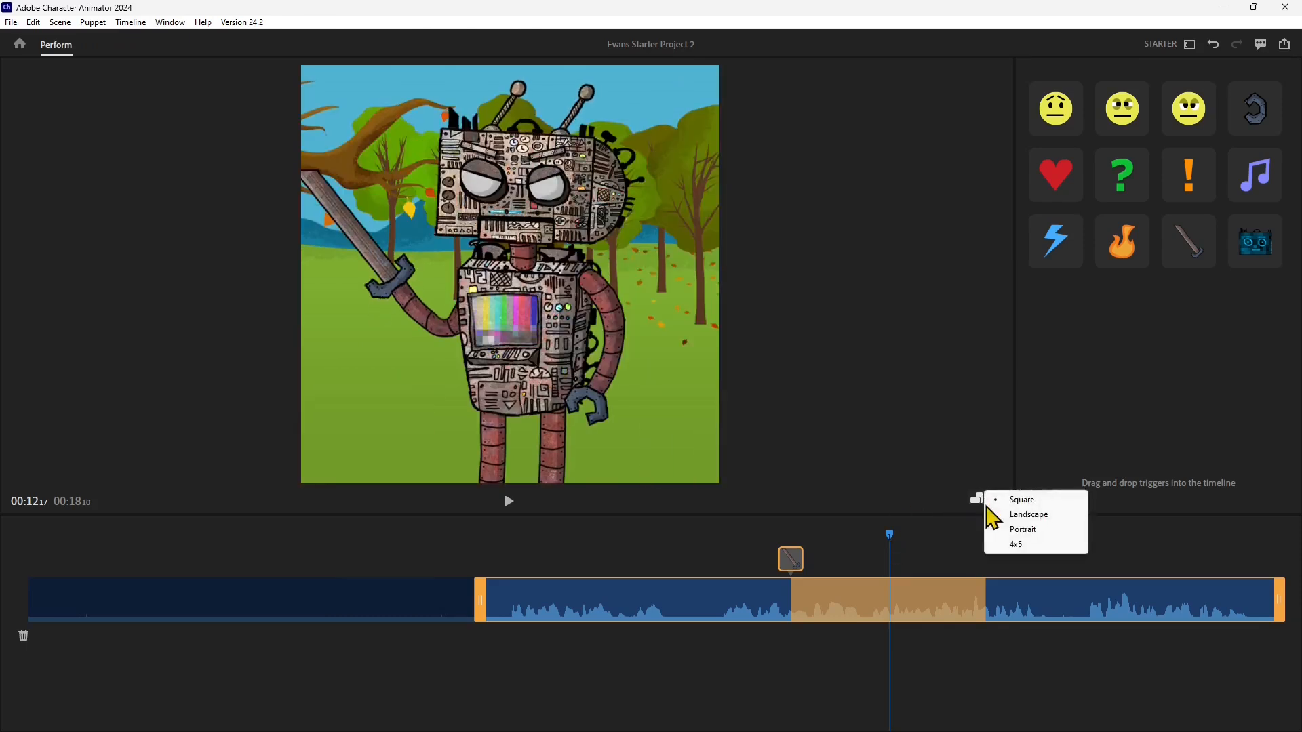
{"action": "left_click", "coordinate": [1012, 518]}
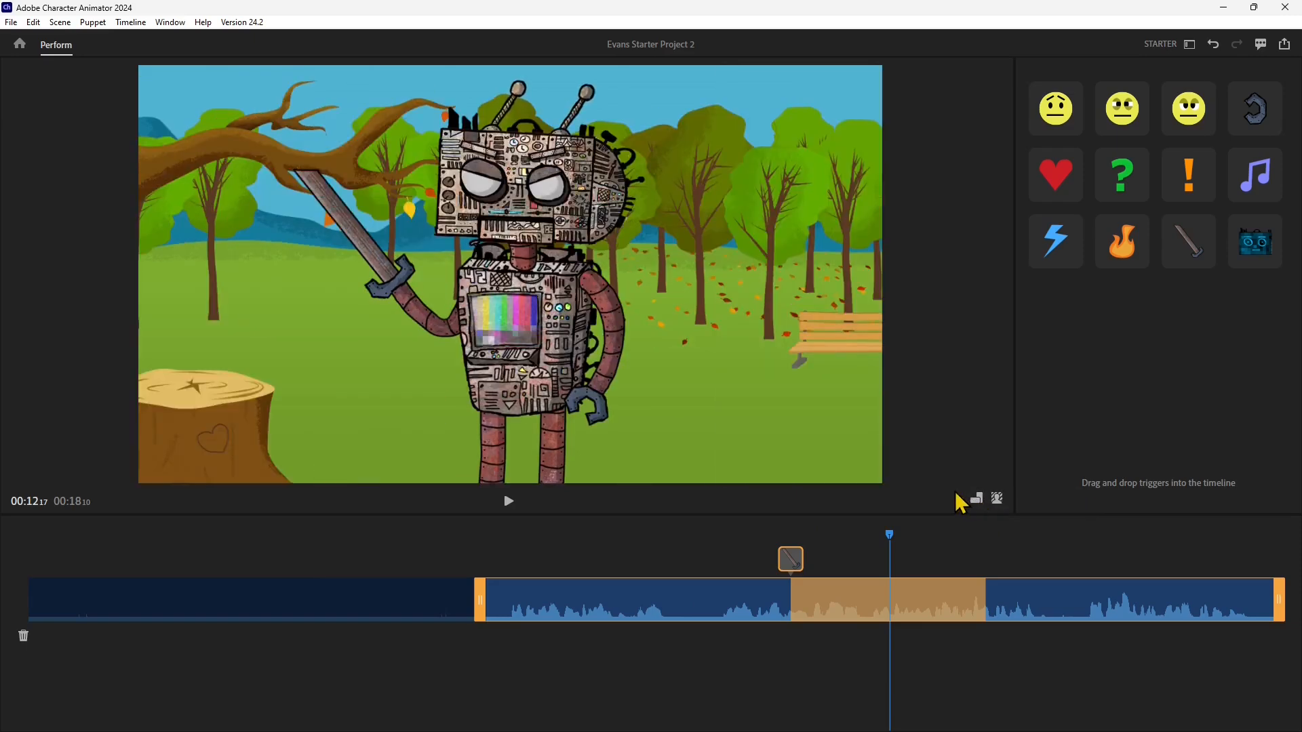
Try the green hills, solid green and red landscape backgrounds, and apply the snowy cabin background behind the robot
{"action": "left_click", "coordinate": [998, 499]}
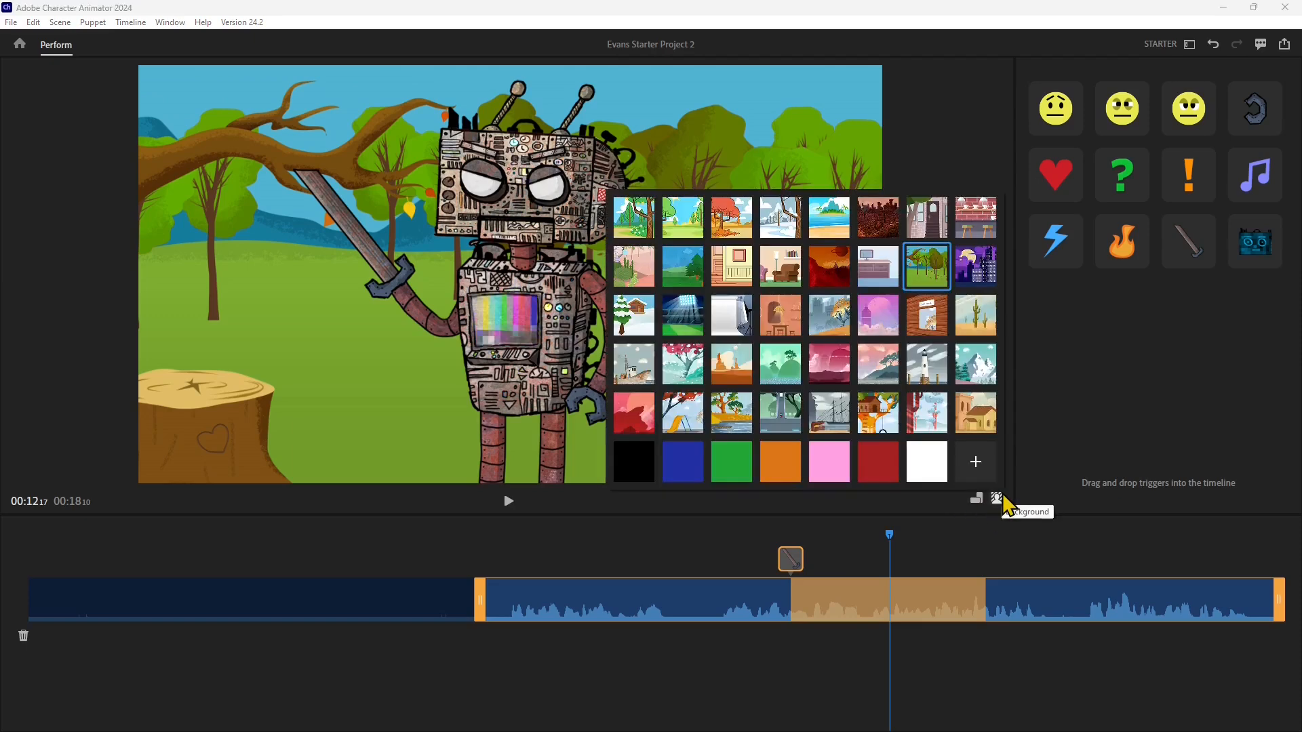
{"action": "left_click", "coordinate": [781, 365]}
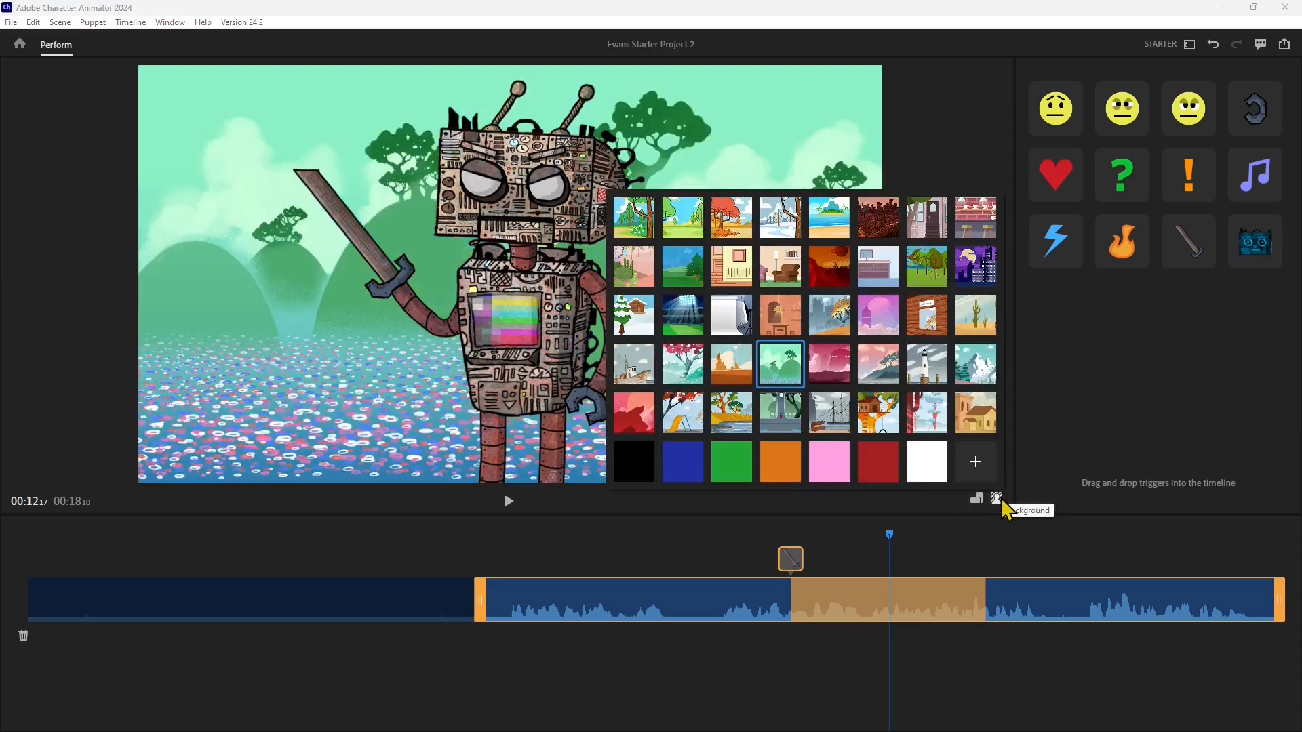
{"action": "left_click", "coordinate": [728, 463]}
{"action": "left_click", "coordinate": [636, 419]}
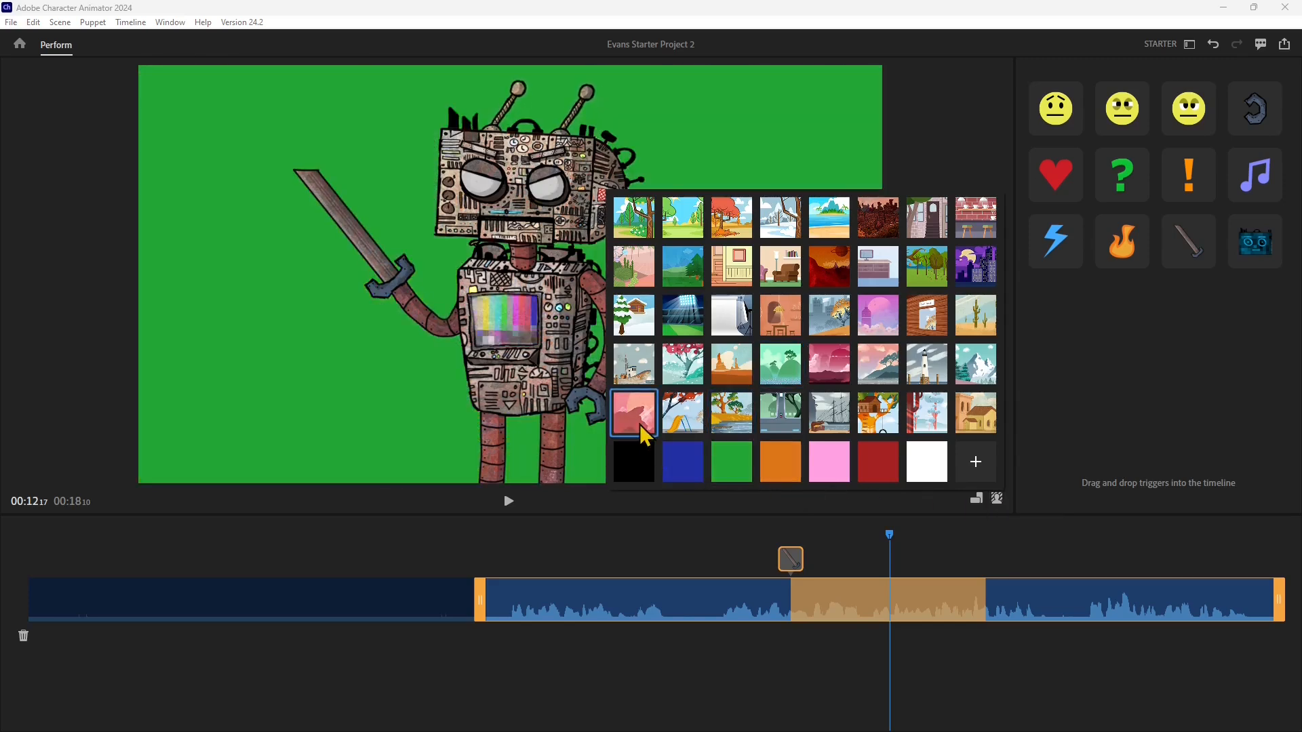
{"action": "left_click", "coordinate": [640, 329]}
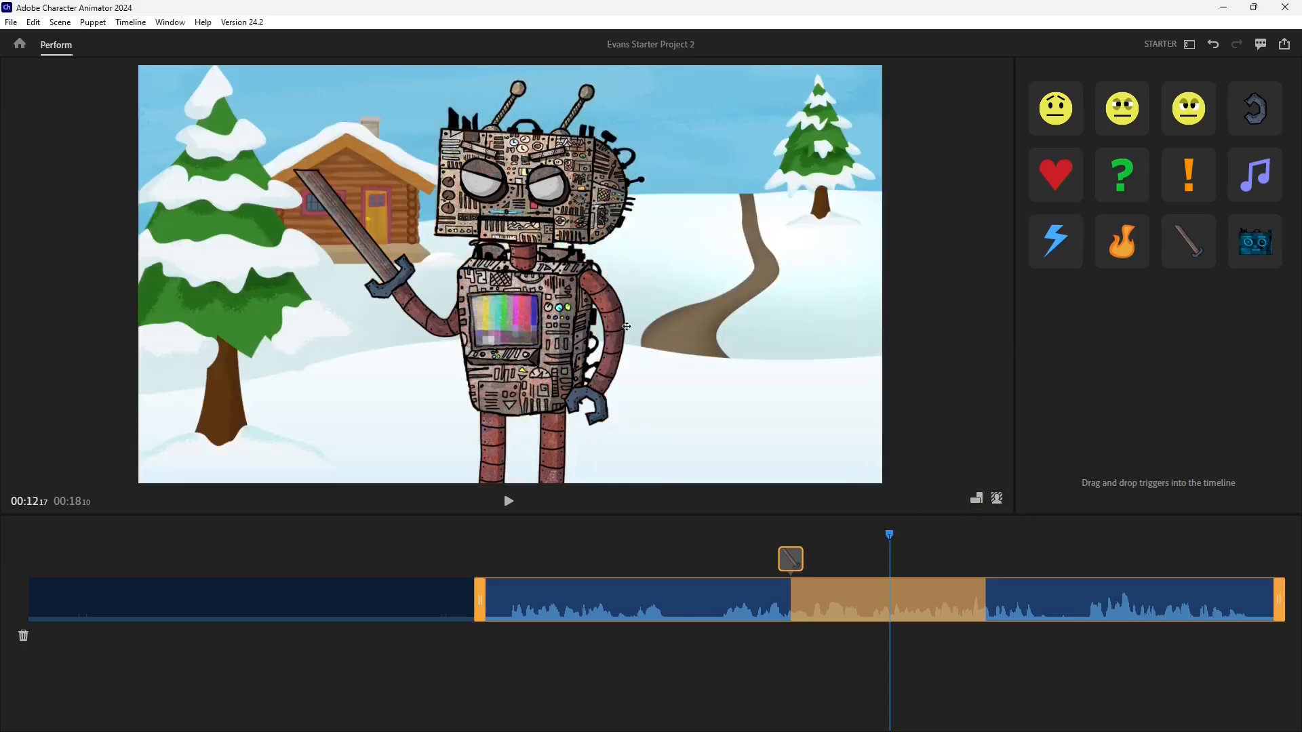
Try the futuristic train interior as the background and replace it with the floodlit night stadium
{"action": "left_click", "coordinate": [978, 499]}
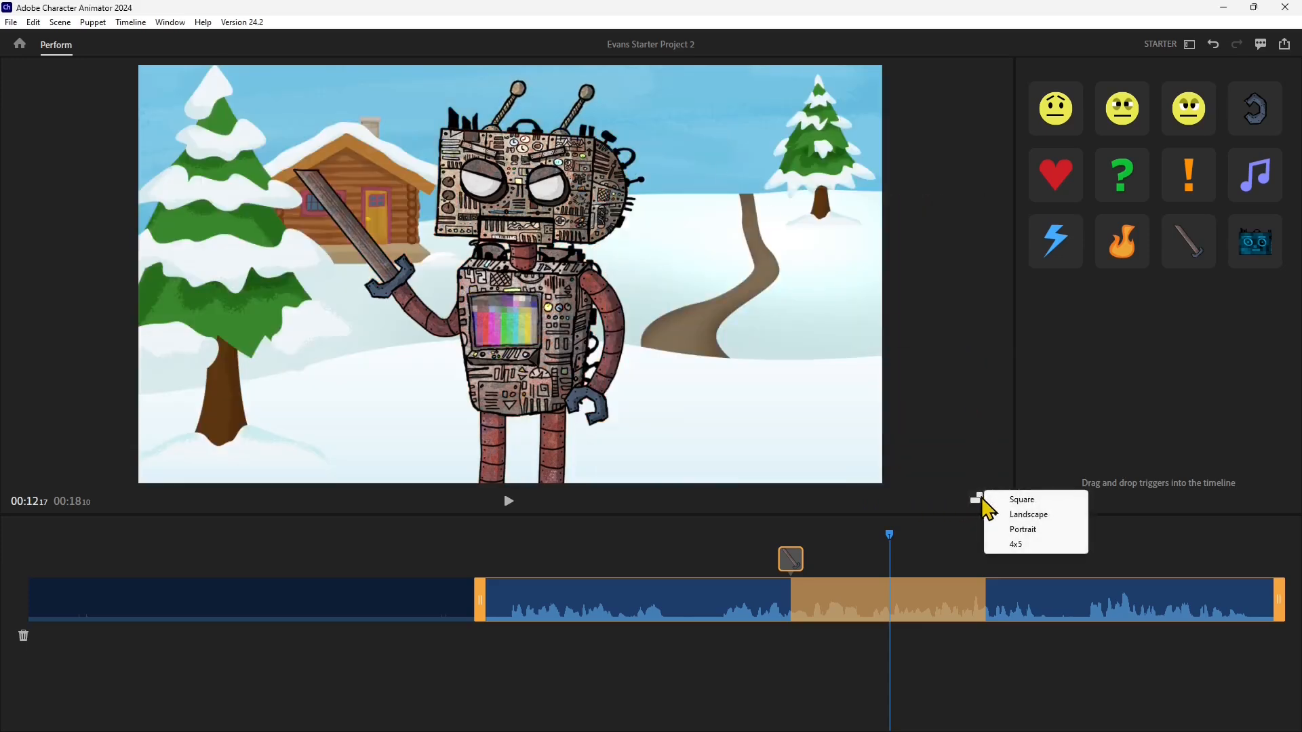
{"action": "left_click", "coordinate": [1002, 458]}
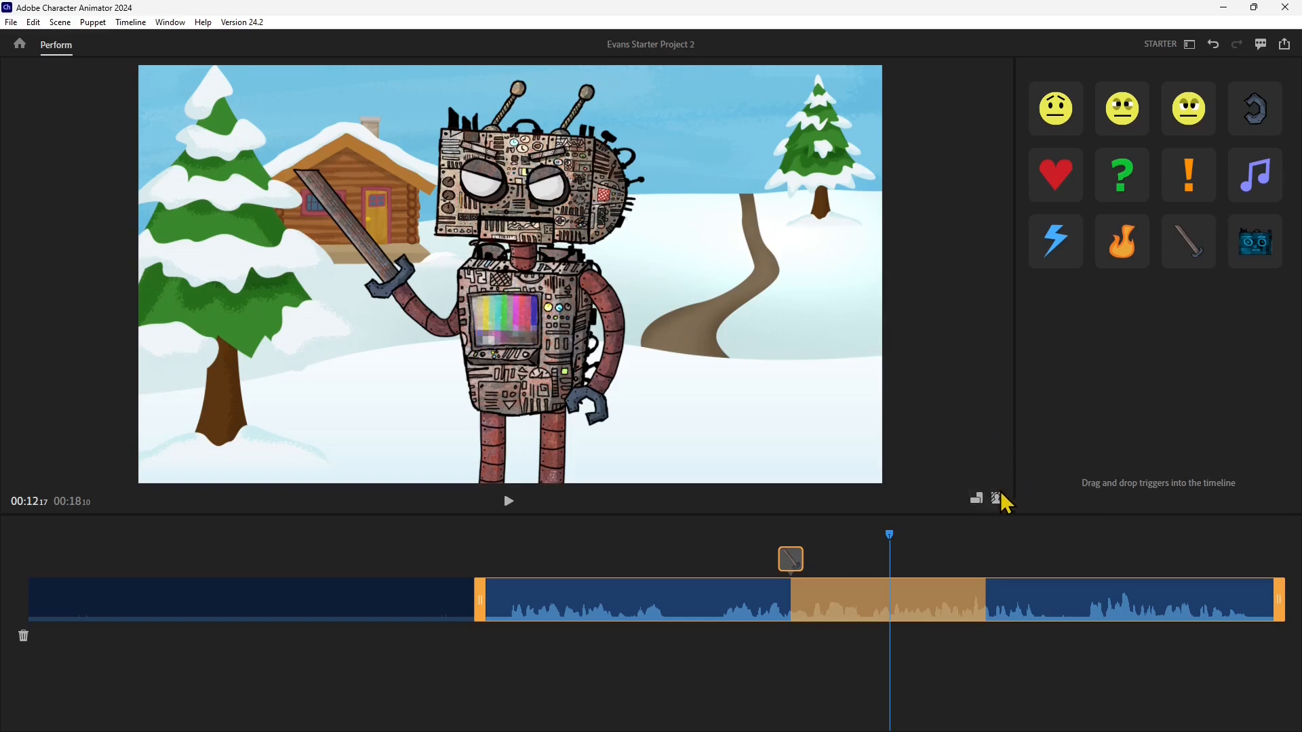
{"action": "left_click", "coordinate": [996, 500]}
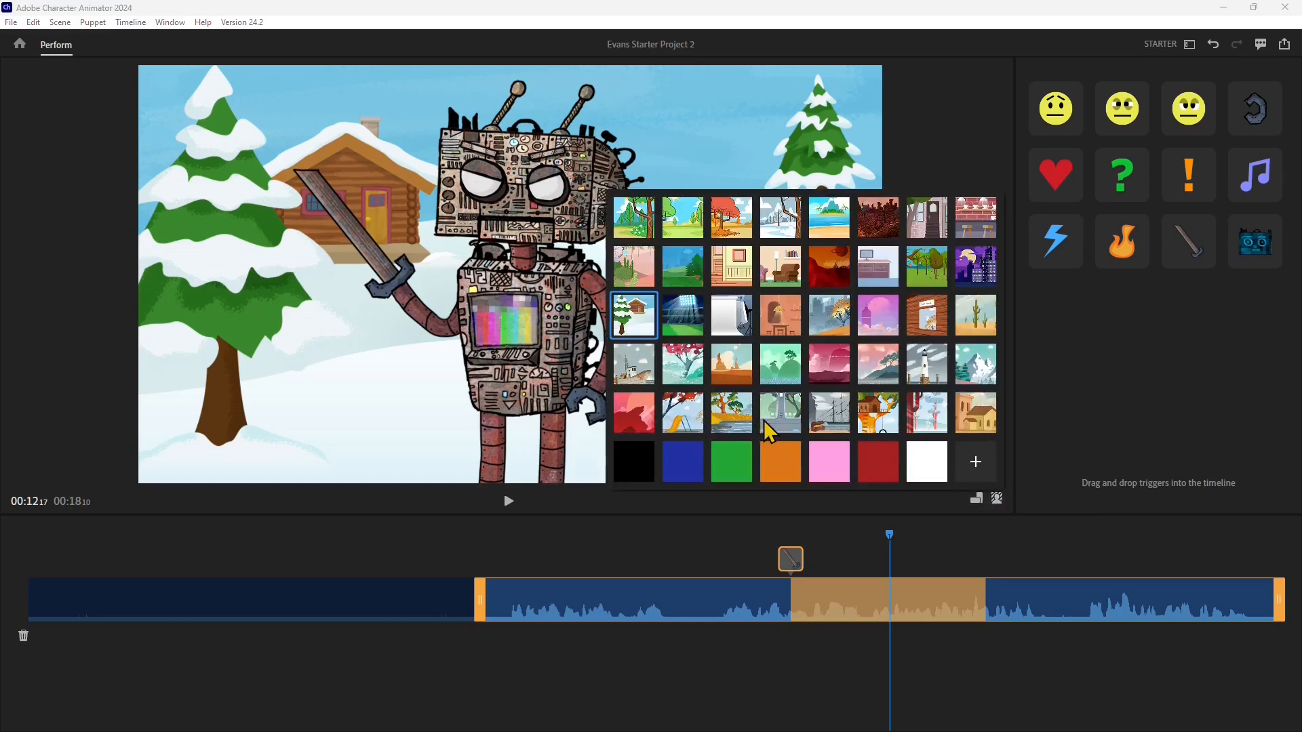
{"action": "left_click", "coordinate": [774, 422]}
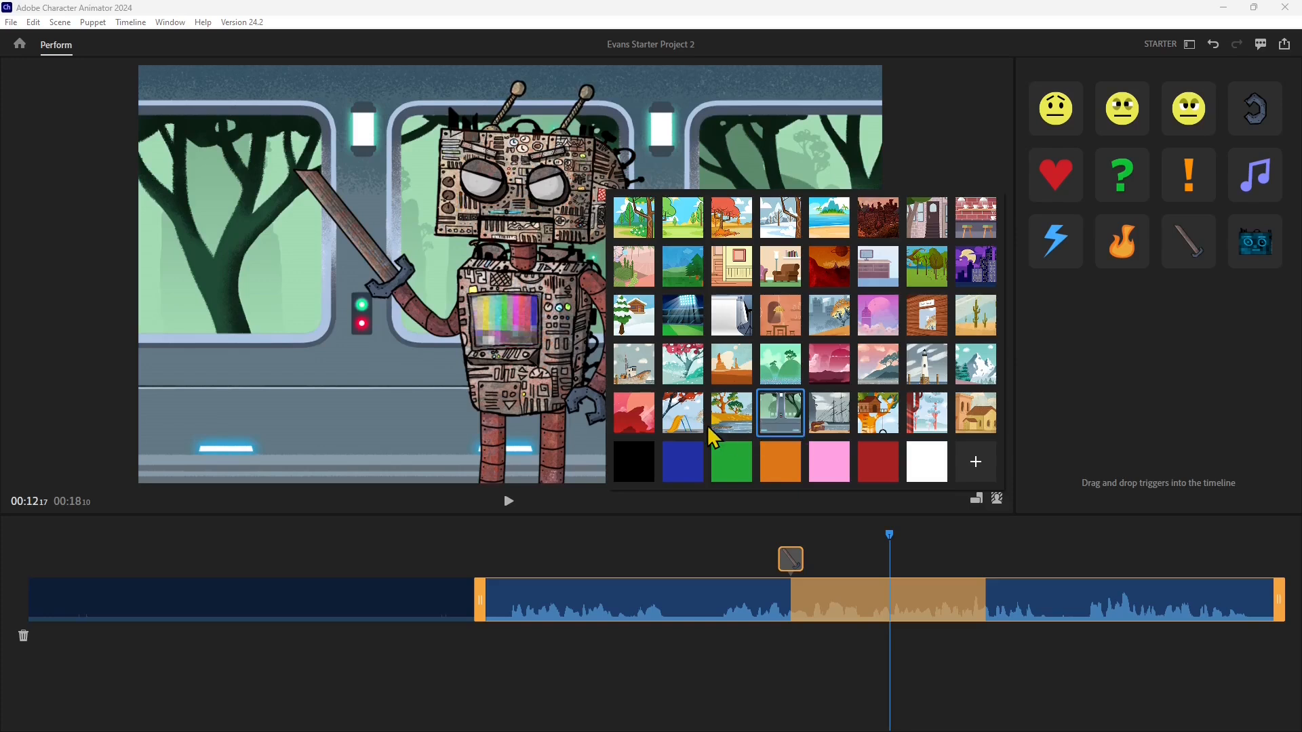
{"action": "left_click", "coordinate": [692, 314]}
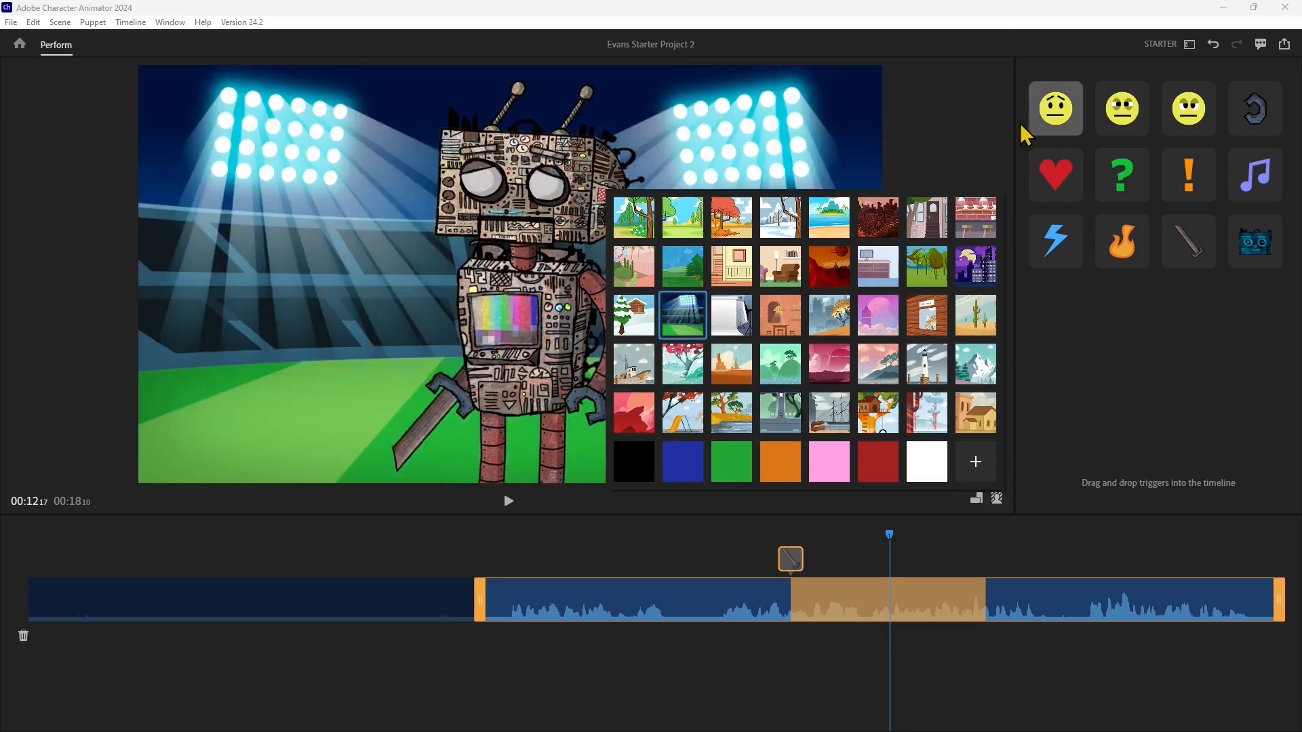
{"action": "left_click", "coordinate": [975, 126]}
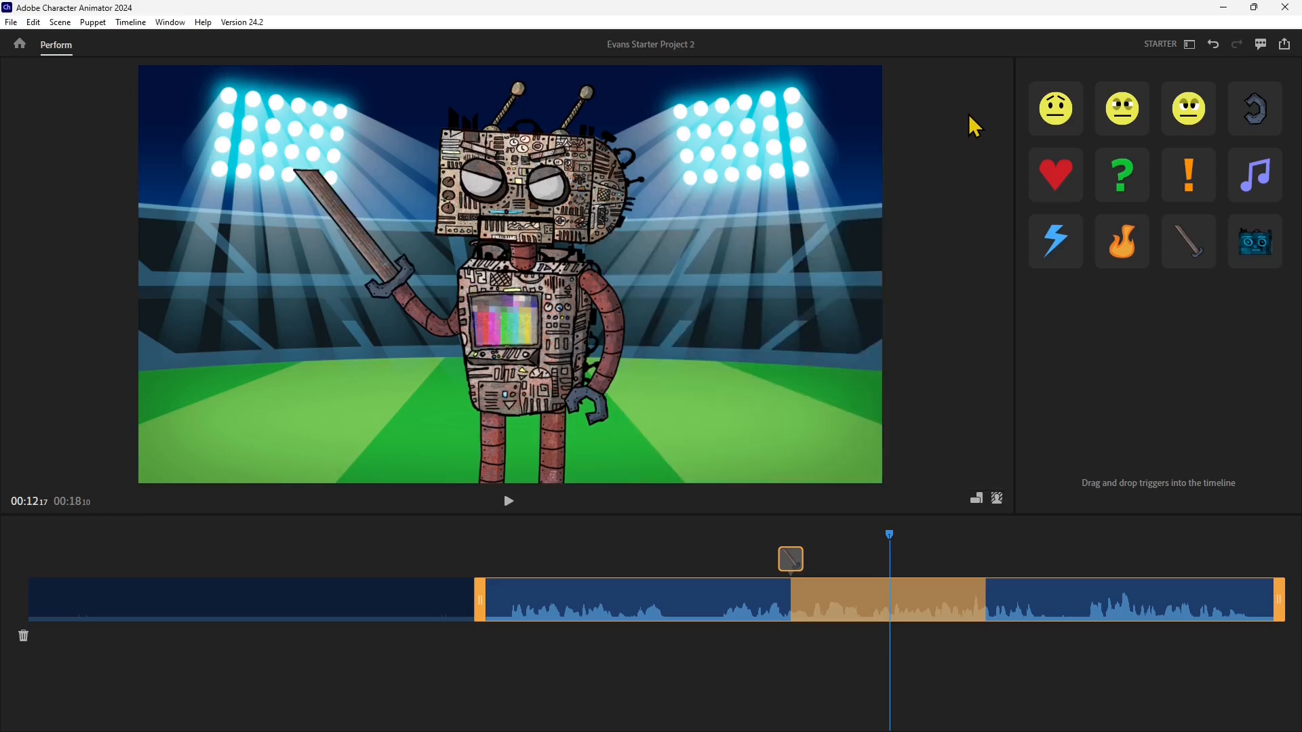